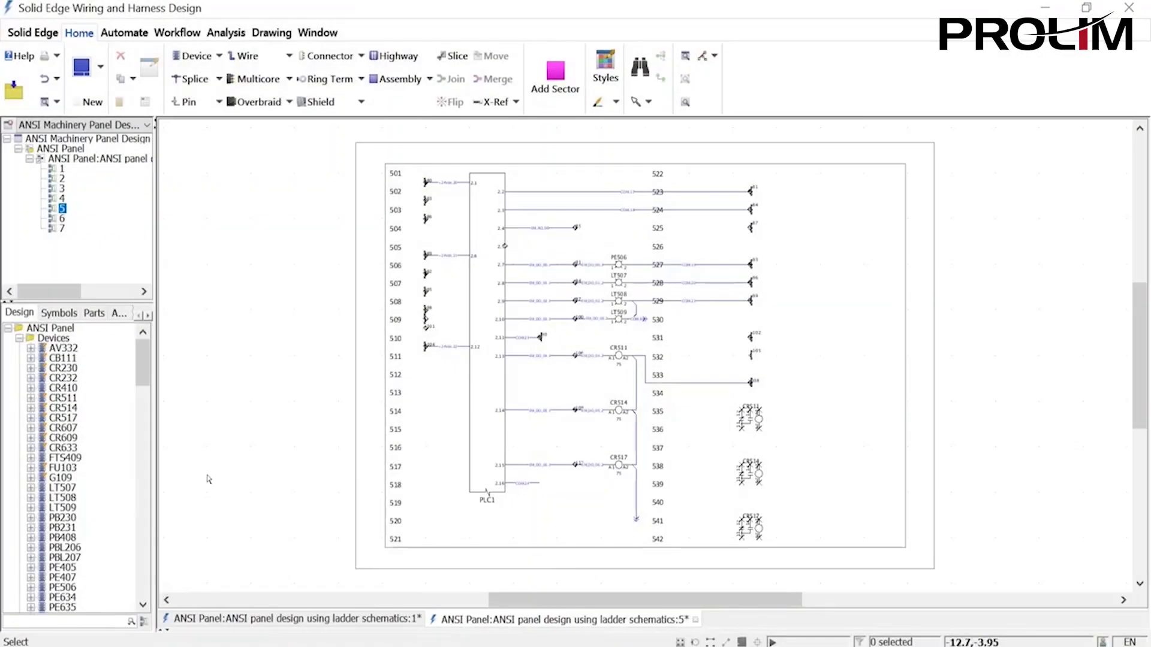
Examine the schematic's upper area, the device and conductor lists in the design tree, and the Quick Start - IEC symbol library
{"action": "left_click_drag", "start_coordinate": [377, 159], "coordinate": [693, 343]}
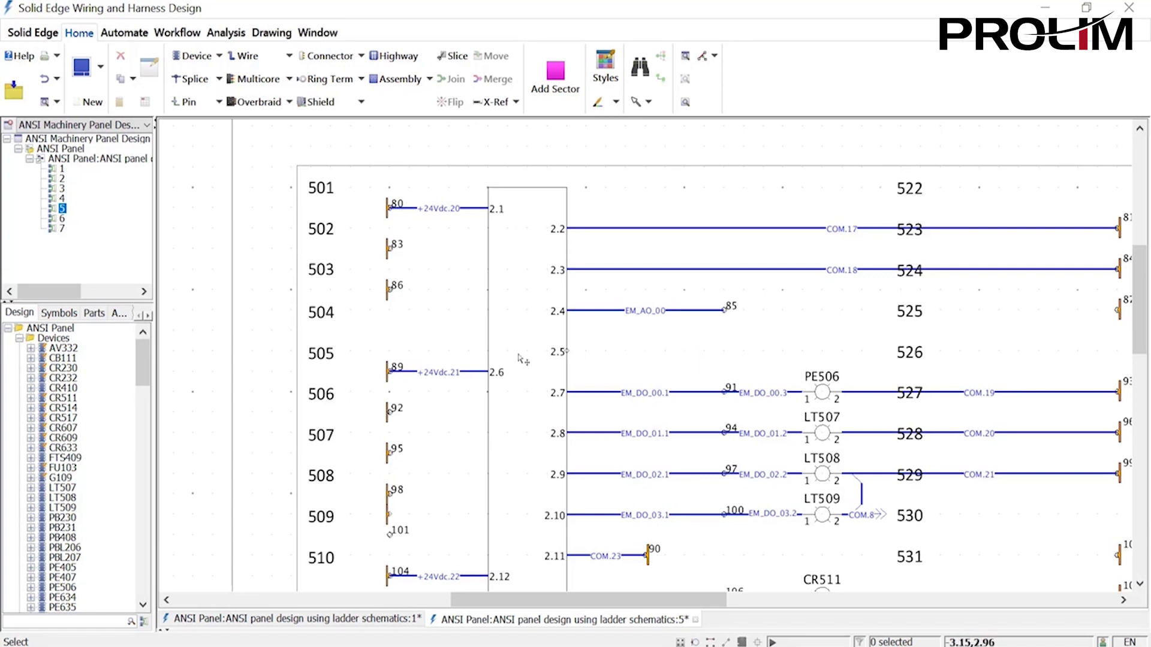
{"action": "left_click", "coordinate": [20, 338]}
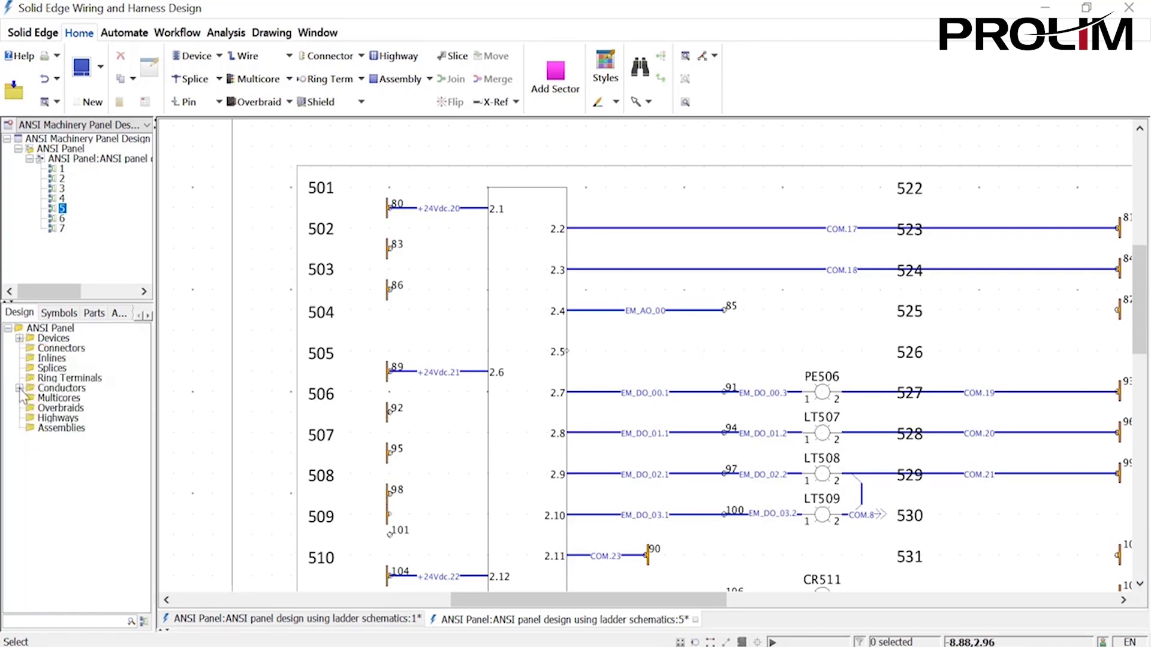
{"action": "left_click", "coordinate": [20, 391]}
{"action": "left_click", "coordinate": [19, 329]}
{"action": "left_click", "coordinate": [58, 313]}
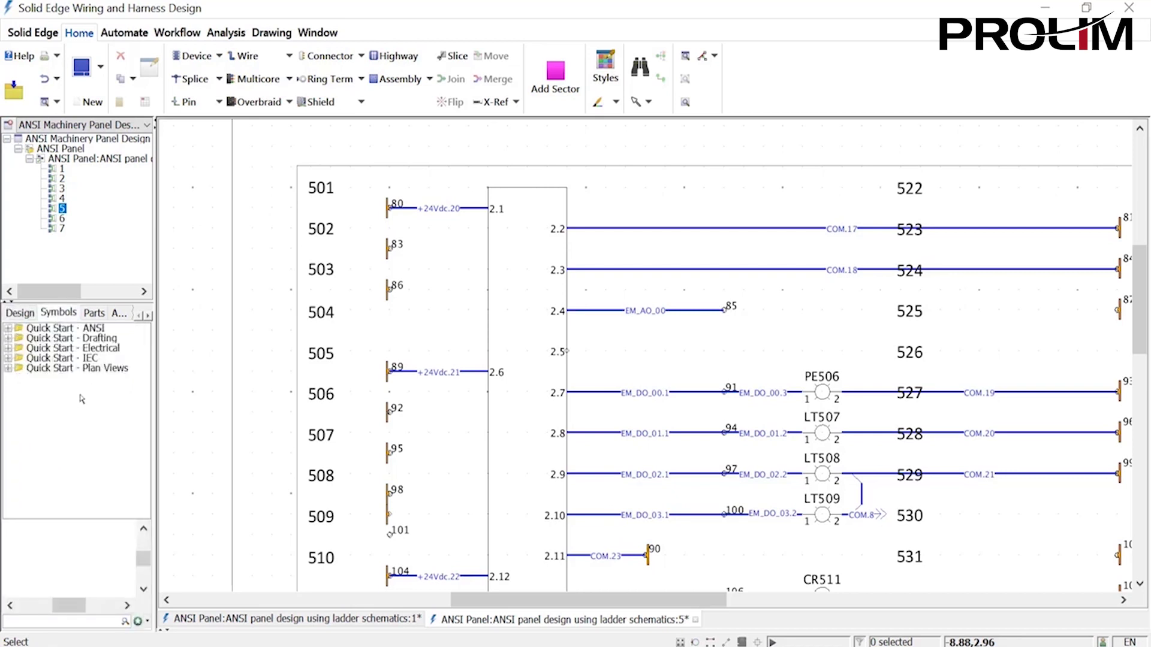
{"action": "left_click", "coordinate": [9, 358]}
{"action": "mouse_move", "coordinate": [142, 374]}
{"action": "left_mouse_down"}
{"action": "mouse_move", "coordinate": [142, 436]}
{"action": "mouse_move", "coordinate": [142, 368]}
{"action": "left_mouse_up"}
{"action": "left_click", "coordinate": [8, 358]}
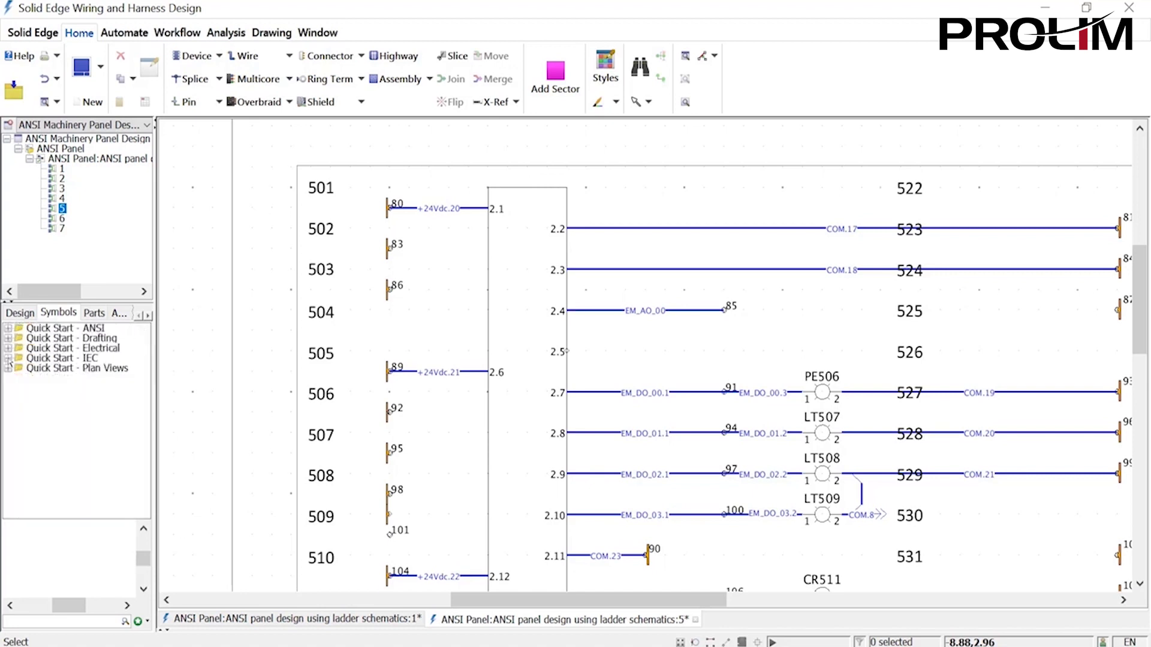
Search the symbol library for "Pilot" and preview the Pilot-Light-ANSI-PL 1 symbol in Quick Start - ANSI
{"action": "left_click", "coordinate": [35, 624]}
{"action": "type", "text": "Pilot"}
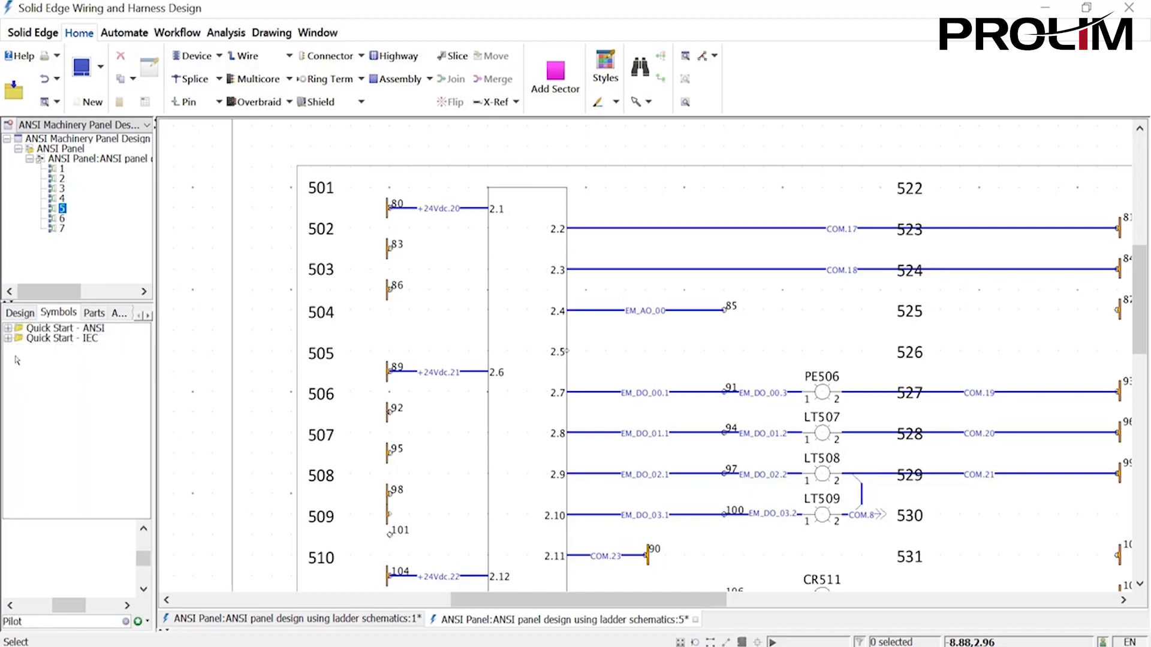
{"action": "double_click", "coordinate": [60, 328]}
{"action": "left_click", "coordinate": [90, 349]}
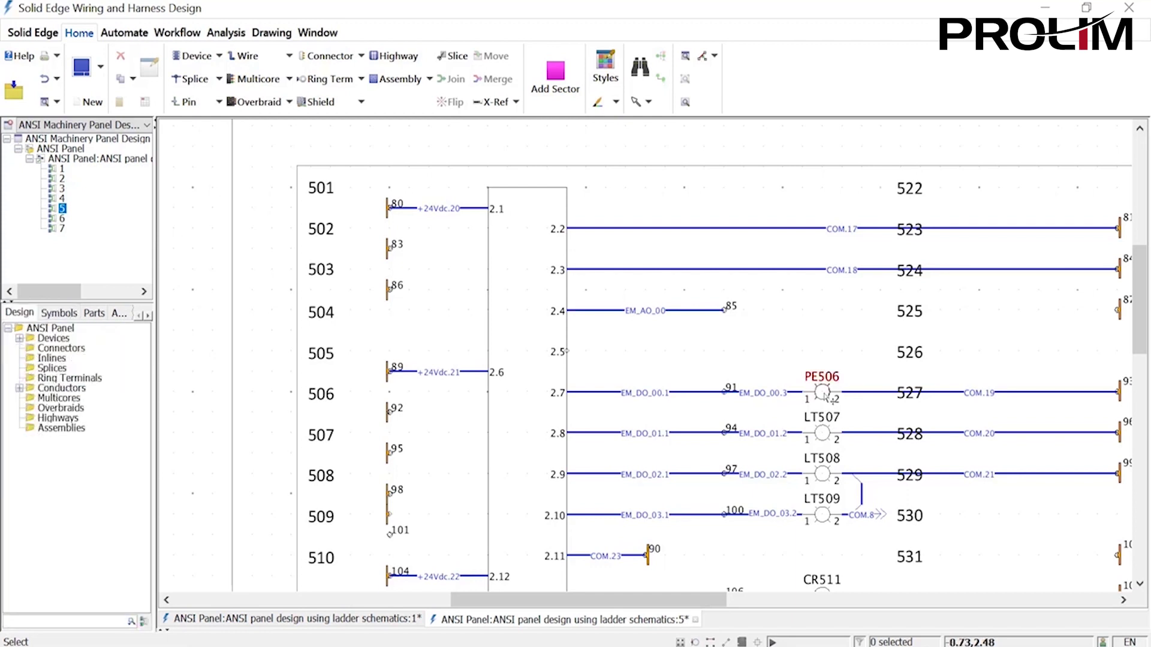
Copy the PE506 pilot light and place the duplicate just above it at line 526
{"action": "left_click", "coordinate": [825, 396]}
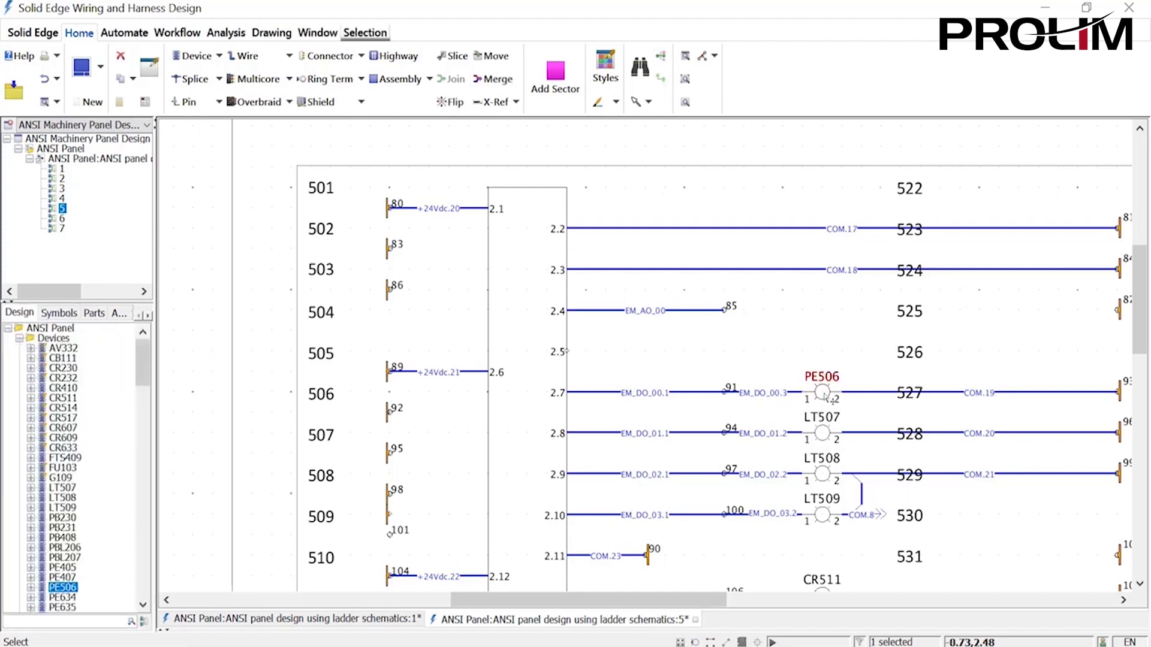
{"action": "key", "text": "ctrl+c"}
{"action": "key", "text": "ctrl+v"}
{"action": "left_click_drag", "start_coordinate": [821, 337], "coordinate": [841, 358]}
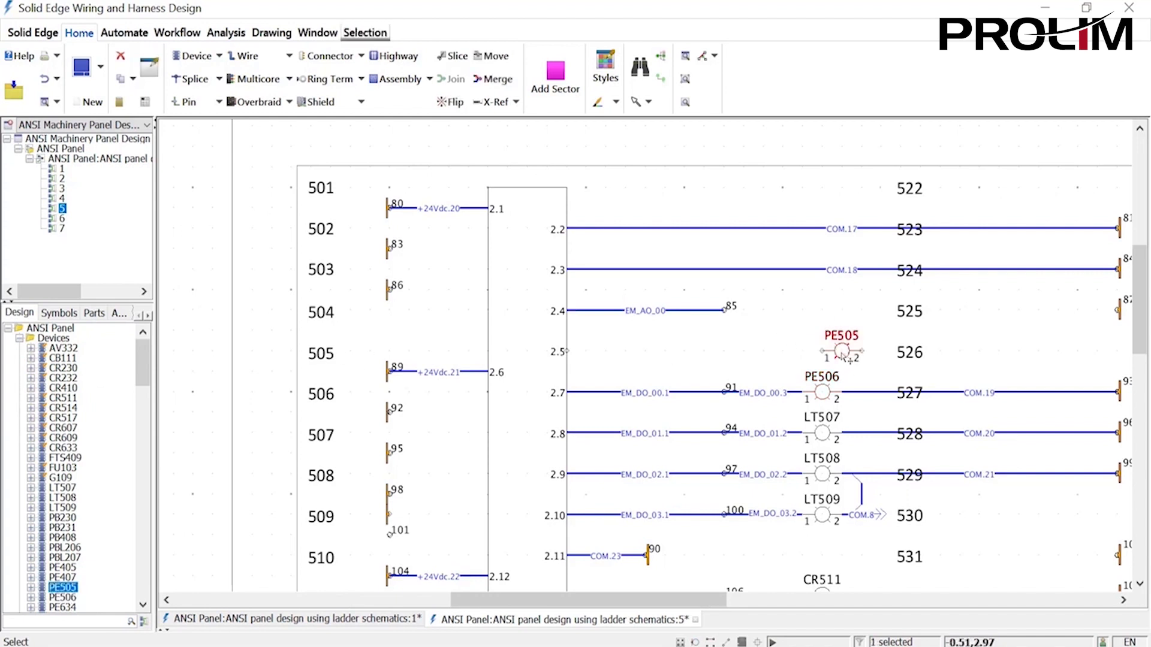
{"action": "mouse_move", "coordinate": [842, 356]}
{"action": "left_mouse_down"}
{"action": "mouse_move", "coordinate": [842, 317]}
{"action": "mouse_move", "coordinate": [1027, 321]}
{"action": "mouse_move", "coordinate": [843, 352]}
{"action": "left_mouse_up"}
{"action": "left_click", "coordinate": [756, 343]}
Draw a wire from terminal 91 up and across to pin 1 of PE505, and open the wire's name for editing
{"action": "left_click", "coordinate": [245, 55]}
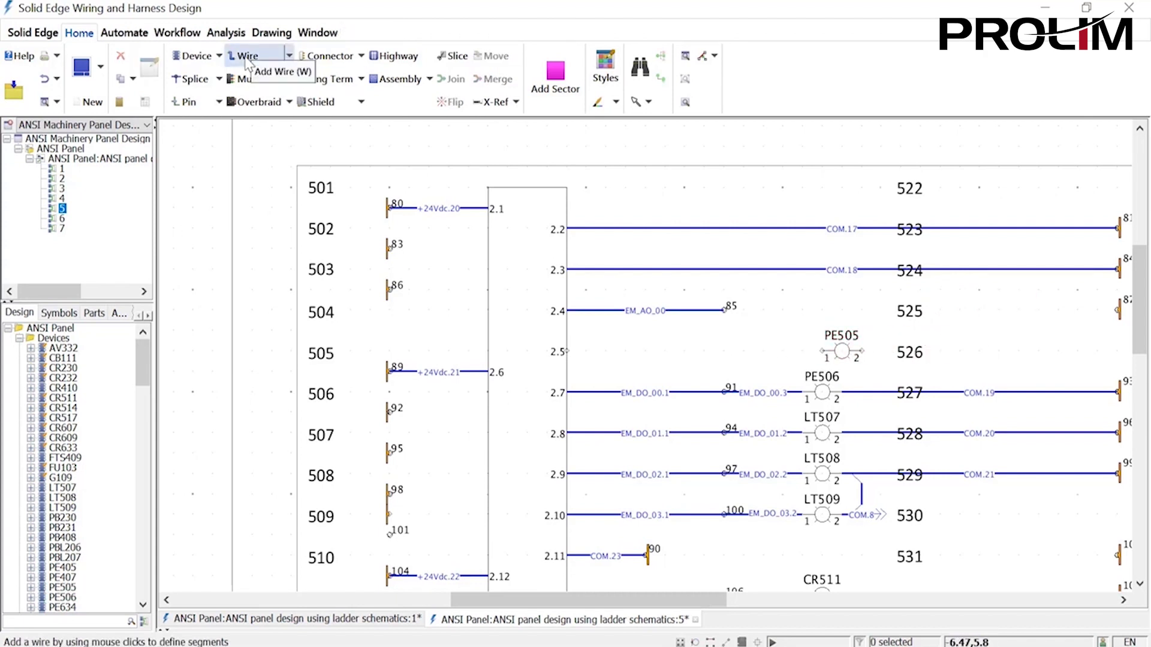
{"action": "left_click", "coordinate": [723, 393]}
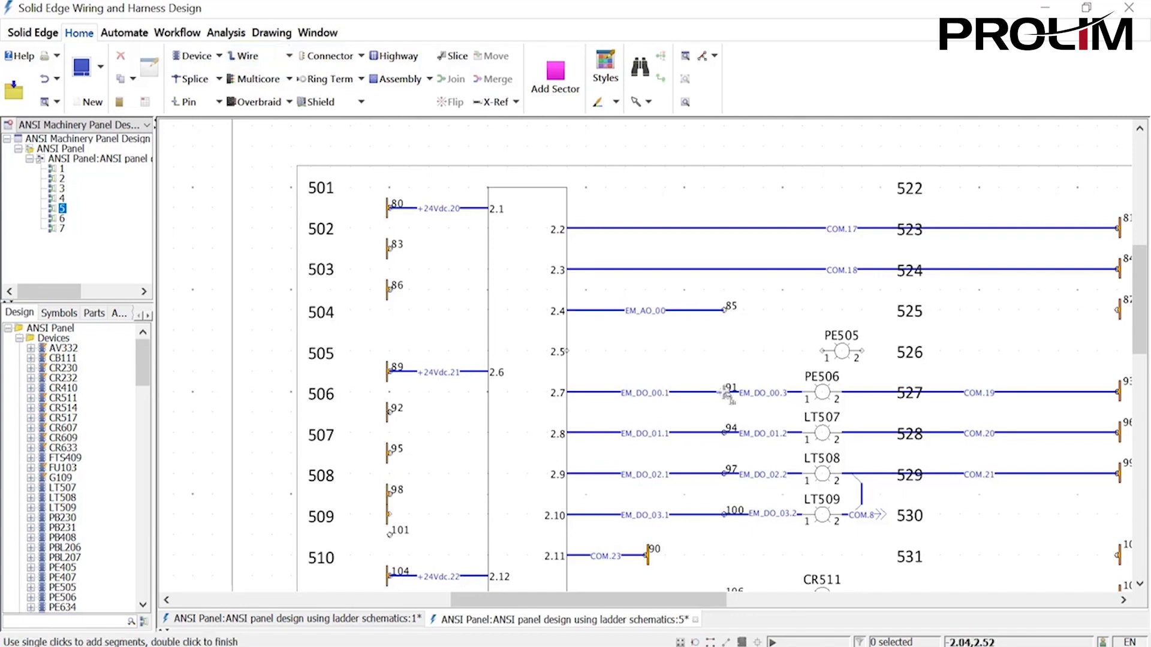
{"action": "left_click", "coordinate": [724, 351]}
{"action": "left_click", "coordinate": [821, 351]}
{"action": "left_click", "coordinate": [770, 354]}
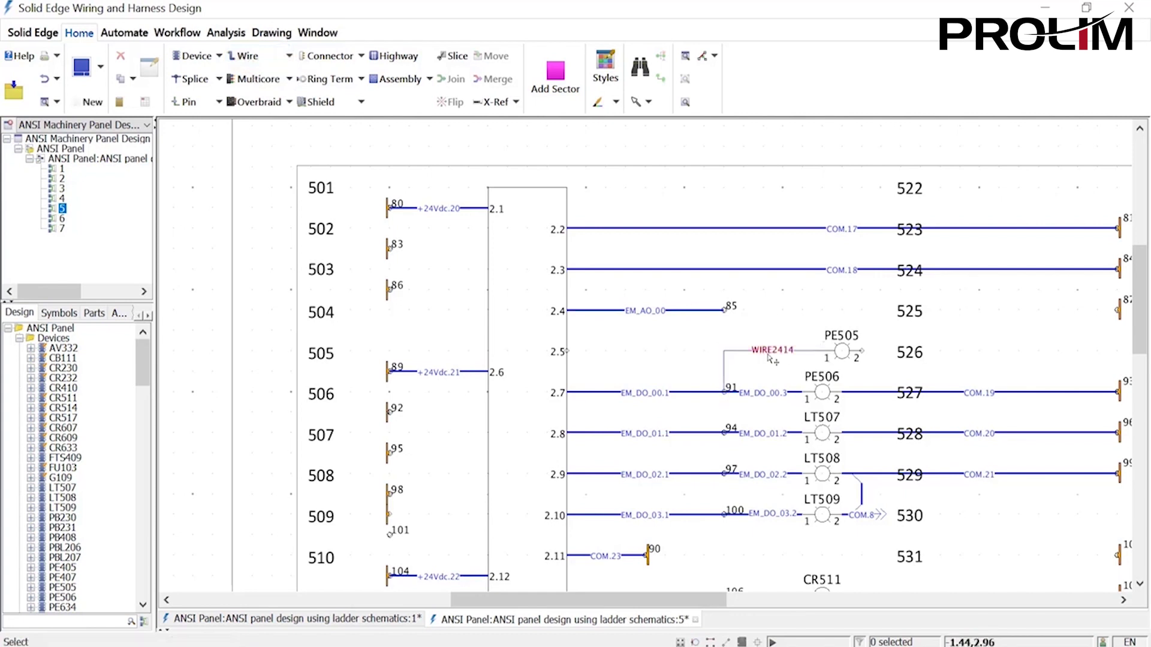
{"action": "left_click", "coordinate": [770, 354]}
{"action": "type", "text": "E"}
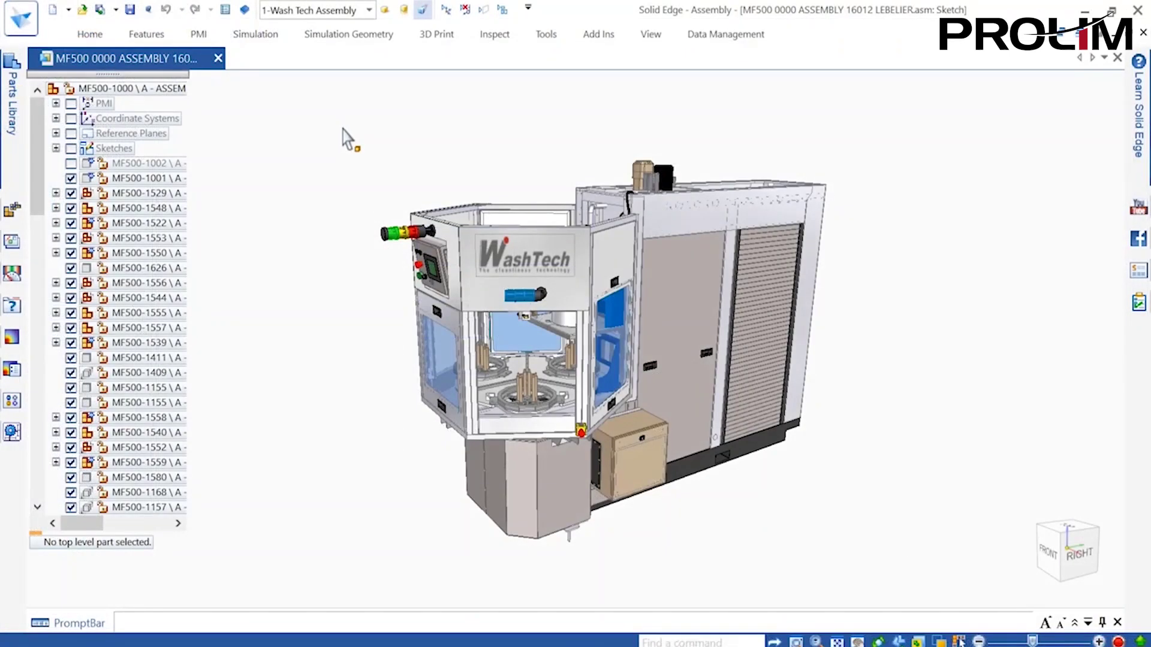
Switch to the machine assembly in Solid Edge and apply the 3-Open Doors display configuration
{"action": "left_click", "coordinate": [367, 10]}
{"action": "left_click", "coordinate": [309, 67]}
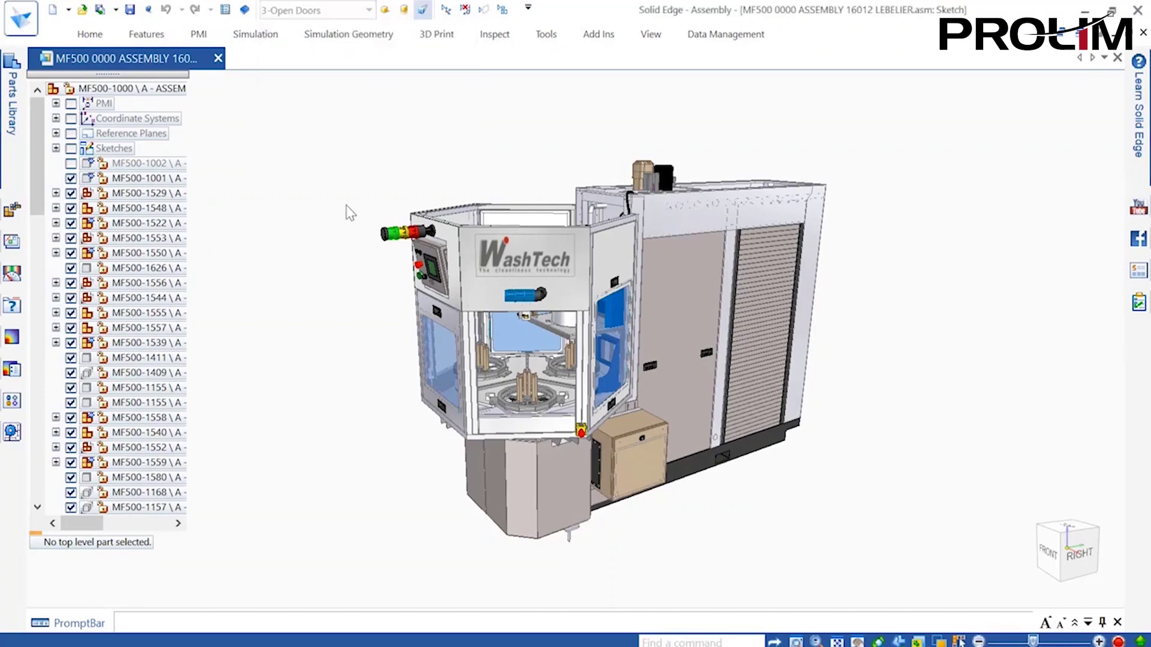
{"action": "scroll", "coordinate": [683, 516], "scroll_direction": "up", "scroll_amount": 5}
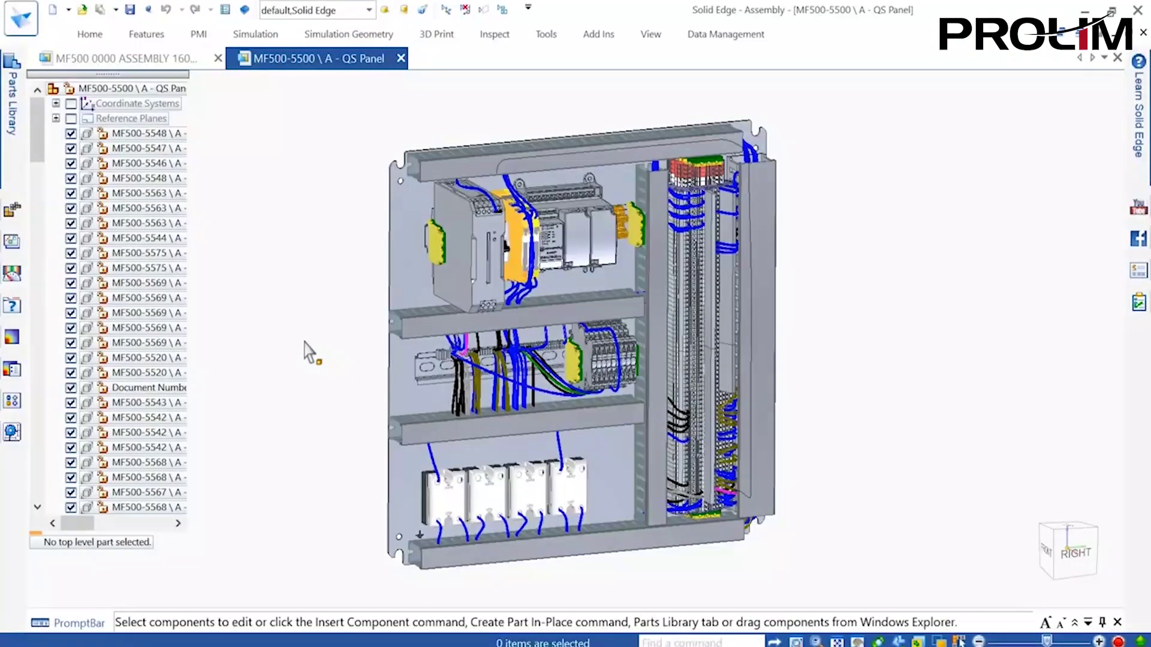
Enter Electrical Routing for the MF500-5500 control panel assembly and connect it to Solid Edge Wiring and Harness Design
{"action": "left_click", "coordinate": [547, 34]}
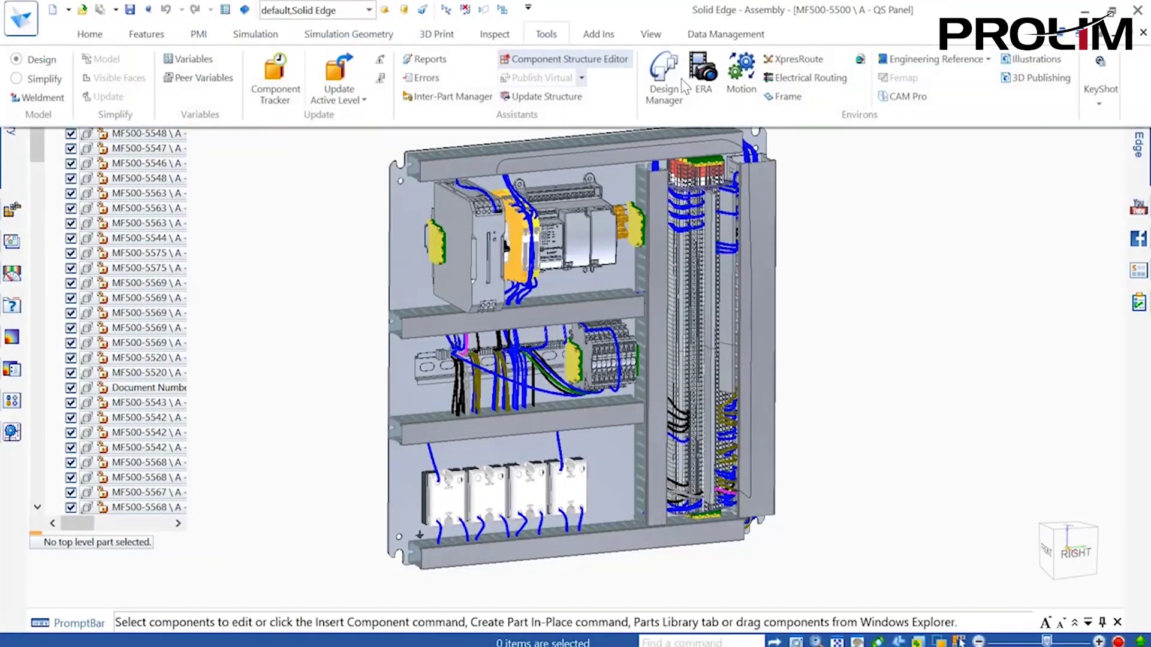
{"action": "left_click", "coordinate": [792, 79]}
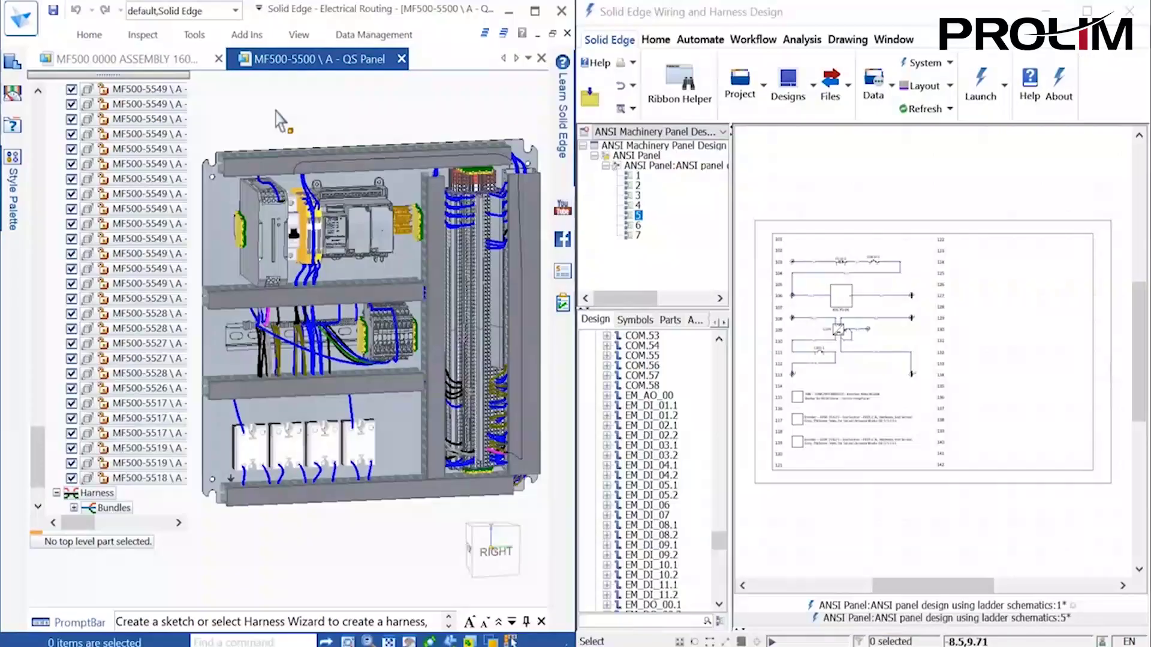
{"action": "left_click", "coordinate": [90, 36]}
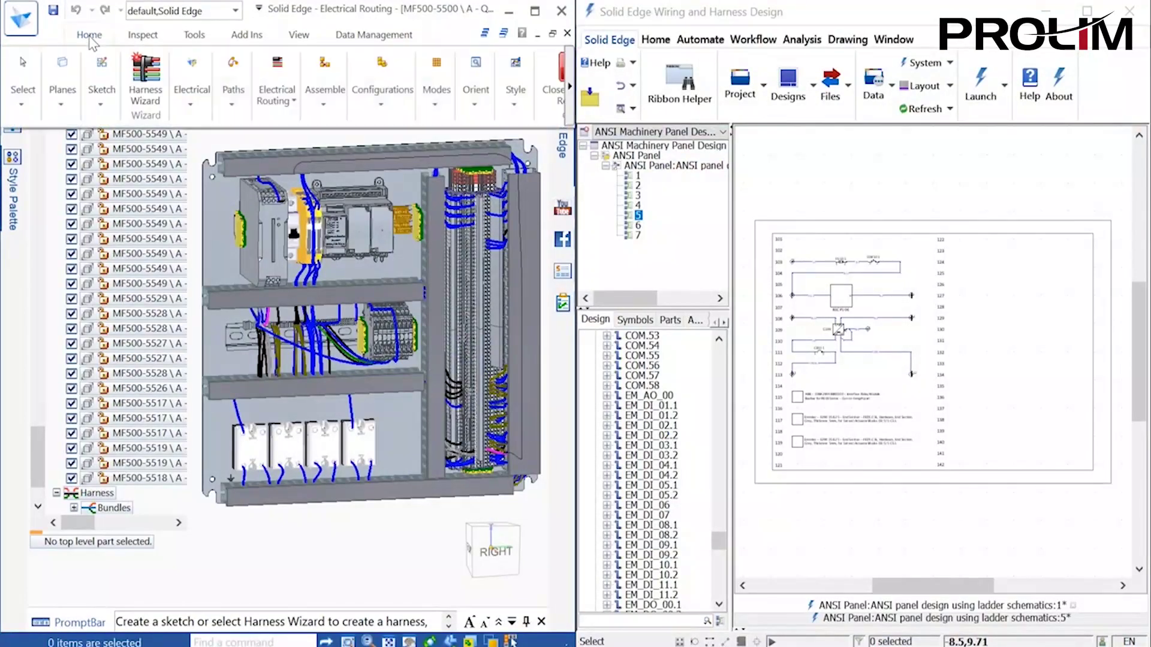
{"action": "left_click", "coordinate": [191, 106]}
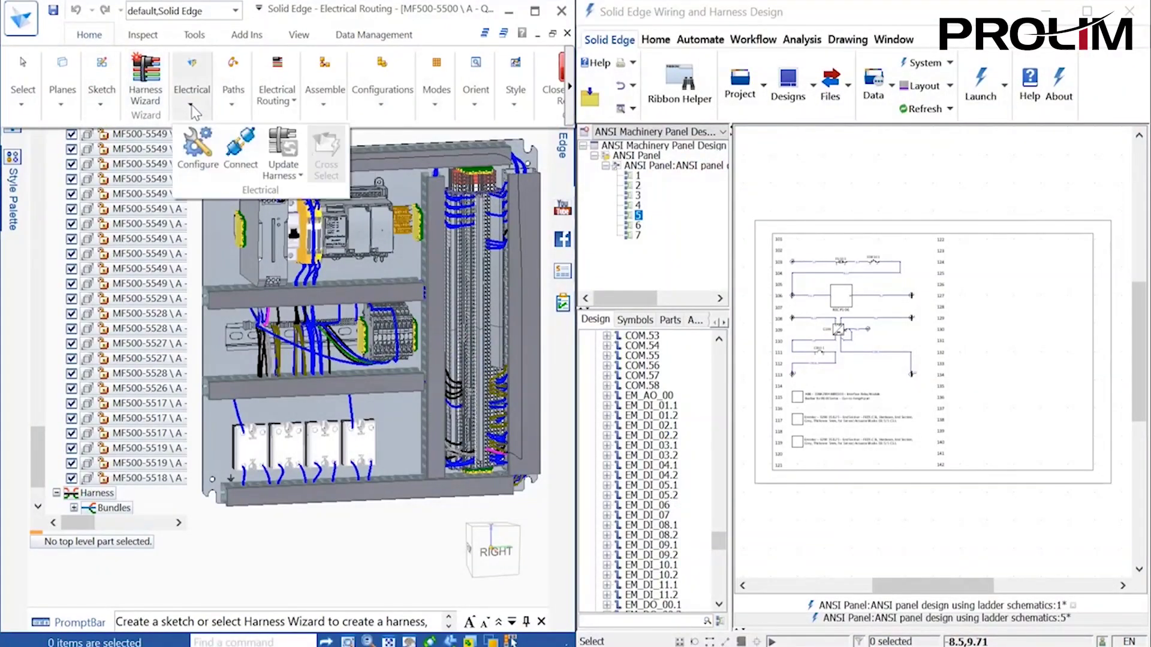
{"action": "left_click", "coordinate": [242, 154]}
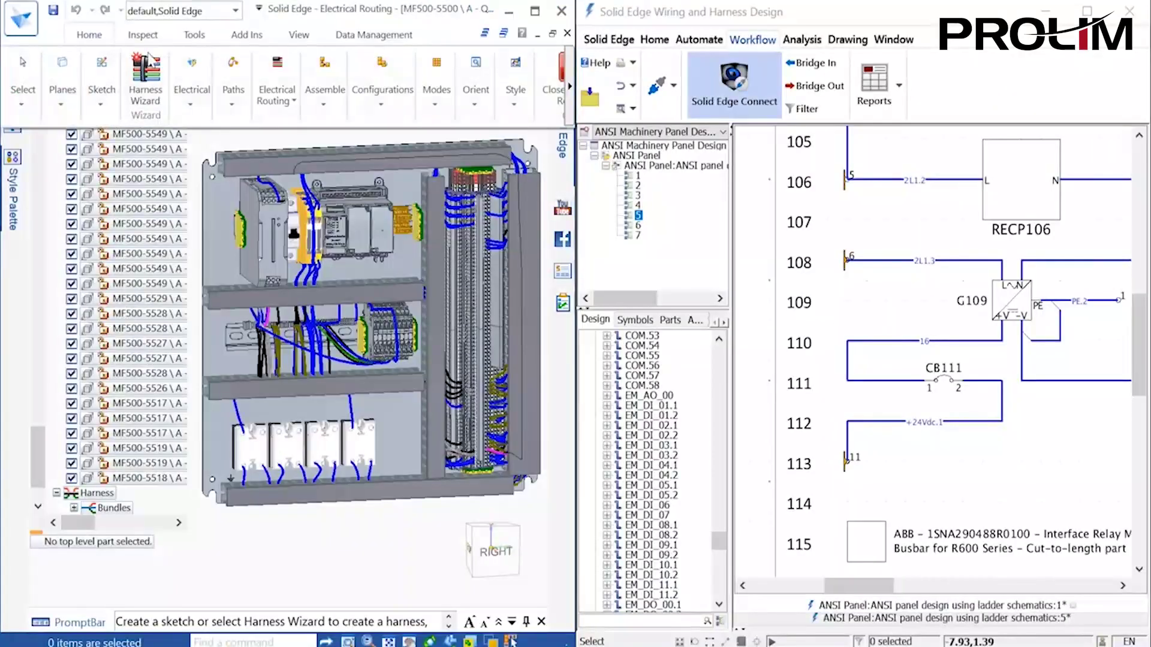
Enable Cross Select, cross-probe CB111 and G109 between the schematic and the 3D panel, and clear the selection
{"action": "left_click", "coordinate": [192, 81]}
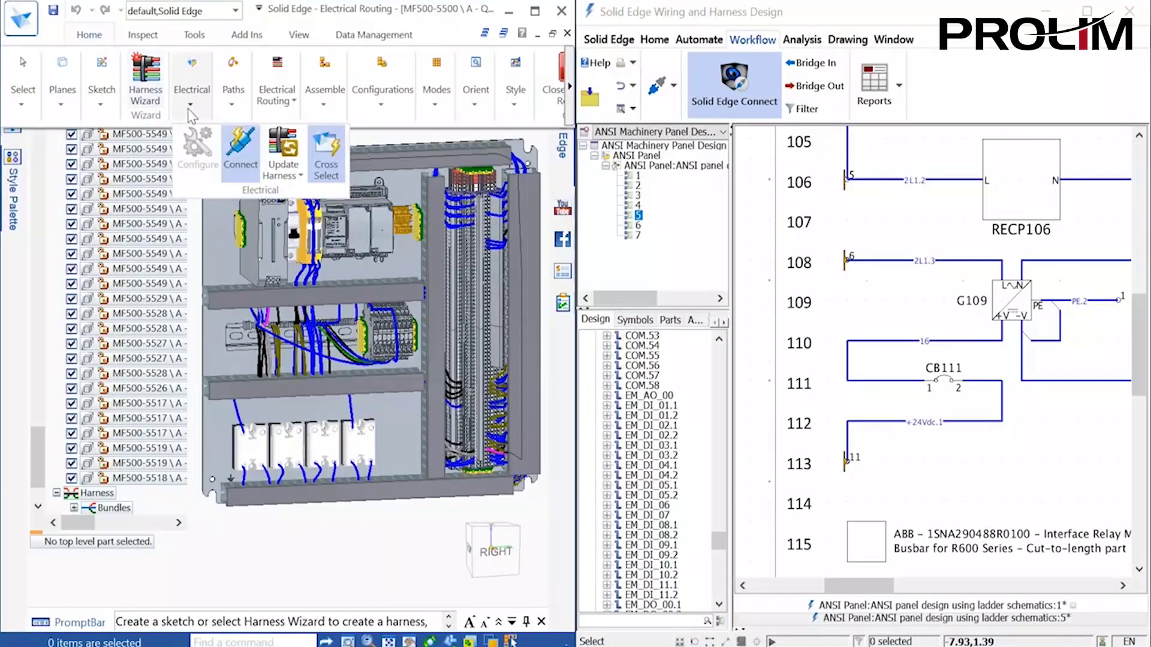
{"action": "left_click", "coordinate": [327, 171]}
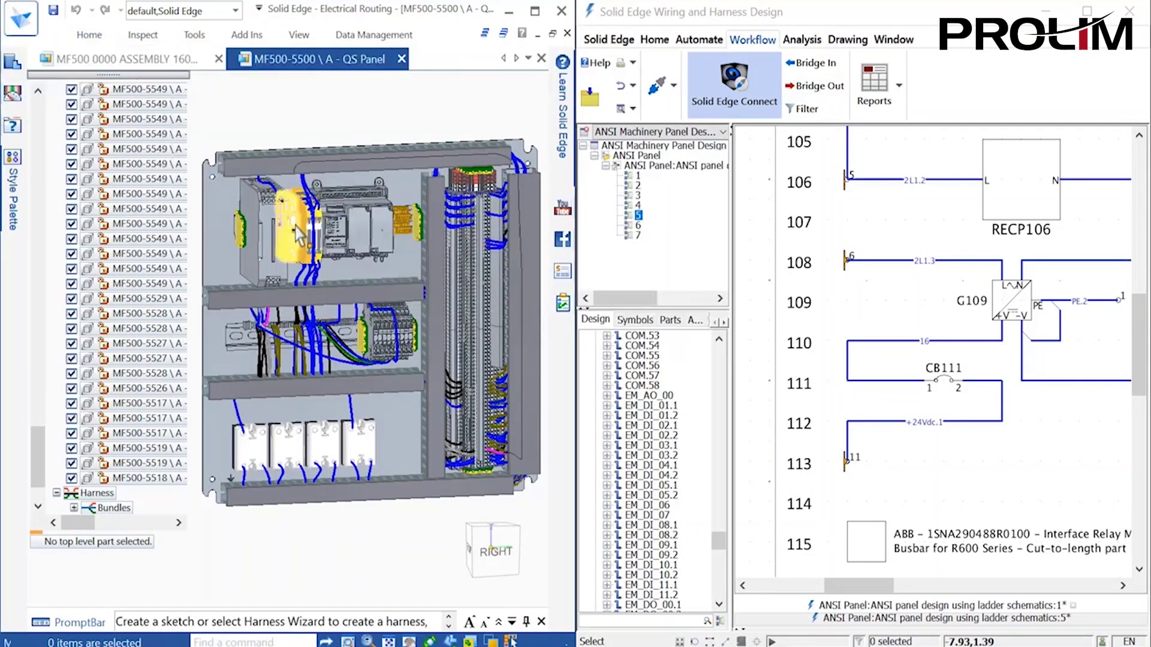
{"action": "left_click", "coordinate": [944, 393]}
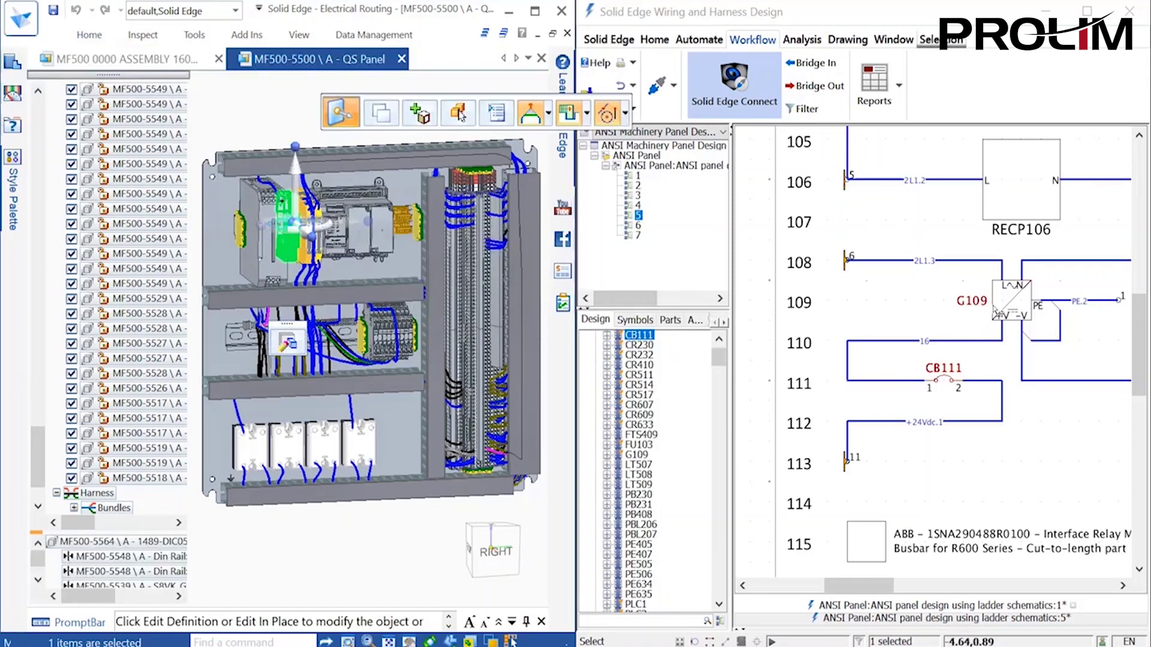
{"action": "left_click", "coordinate": [995, 303]}
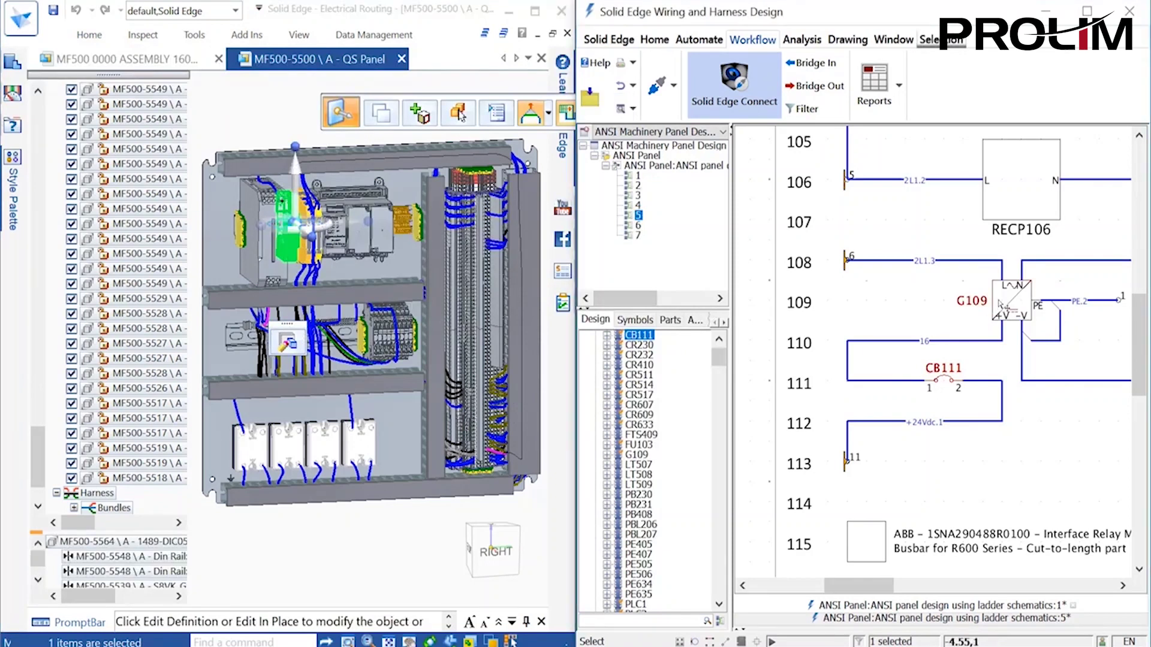
{"action": "left_click", "coordinate": [298, 128]}
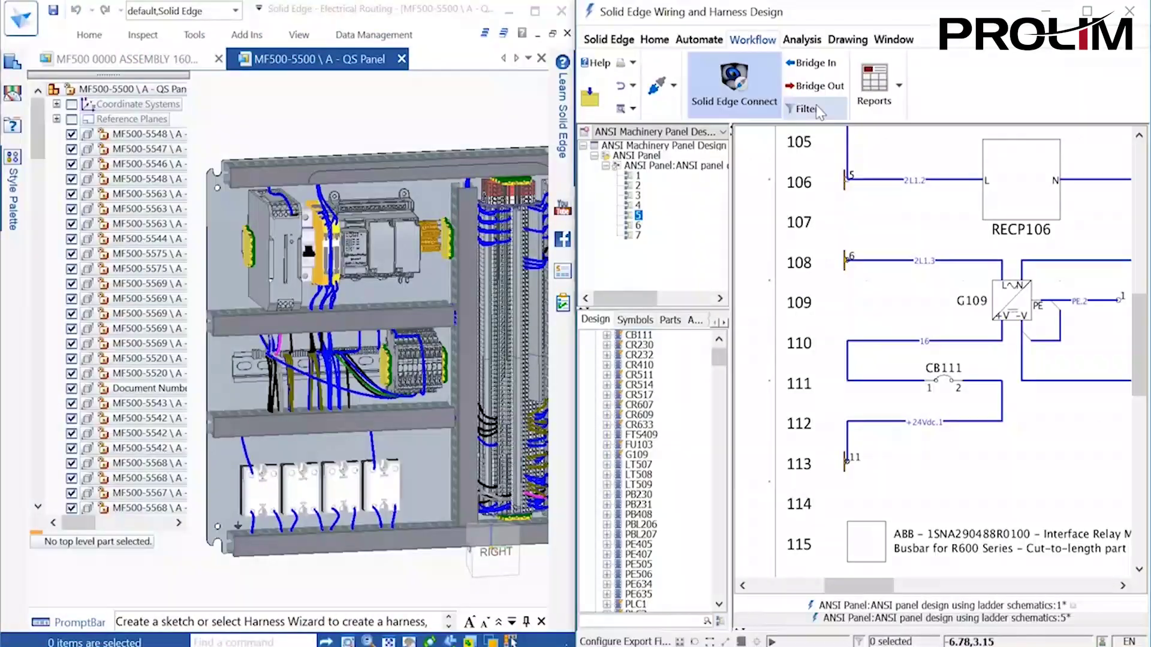
Send the schematic data to the 3D panel with Bridge Out and review the Bridge Report before closing it
{"action": "left_click", "coordinate": [816, 88]}
{"action": "left_click_drag", "start_coordinate": [1006, 249], "coordinate": [1005, 400]}
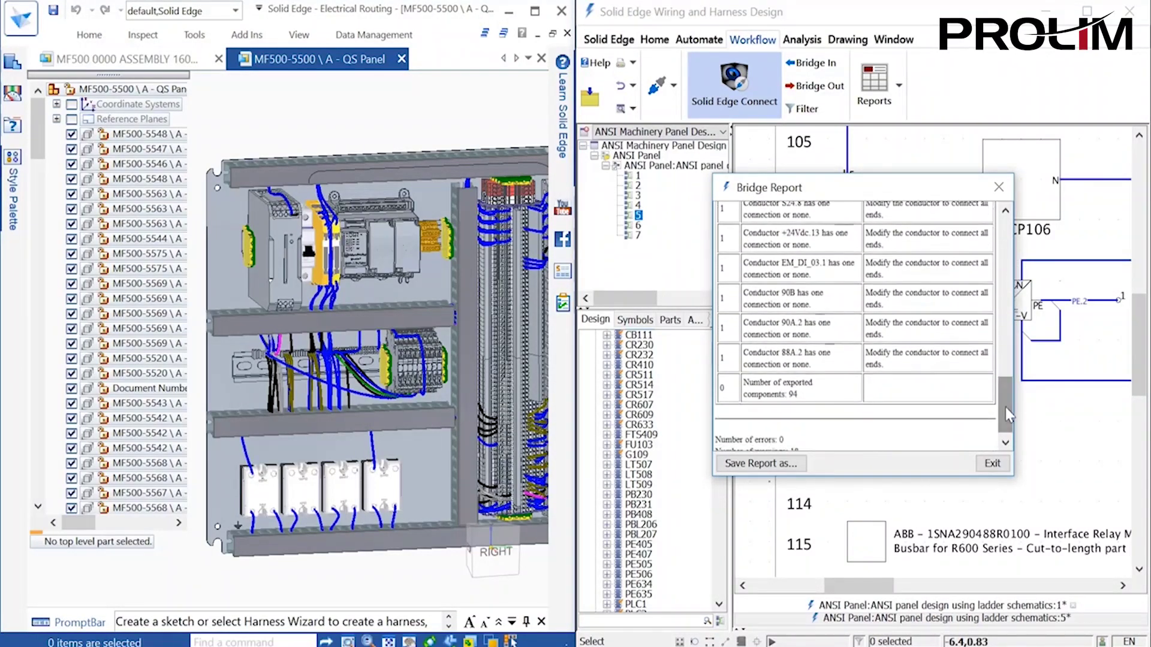
{"action": "left_click", "coordinate": [998, 187]}
Update the harness from the transferred wiring data, check the connections around path 16 in Assign Terminals, and finish the assignment
{"action": "left_click", "coordinate": [89, 35]}
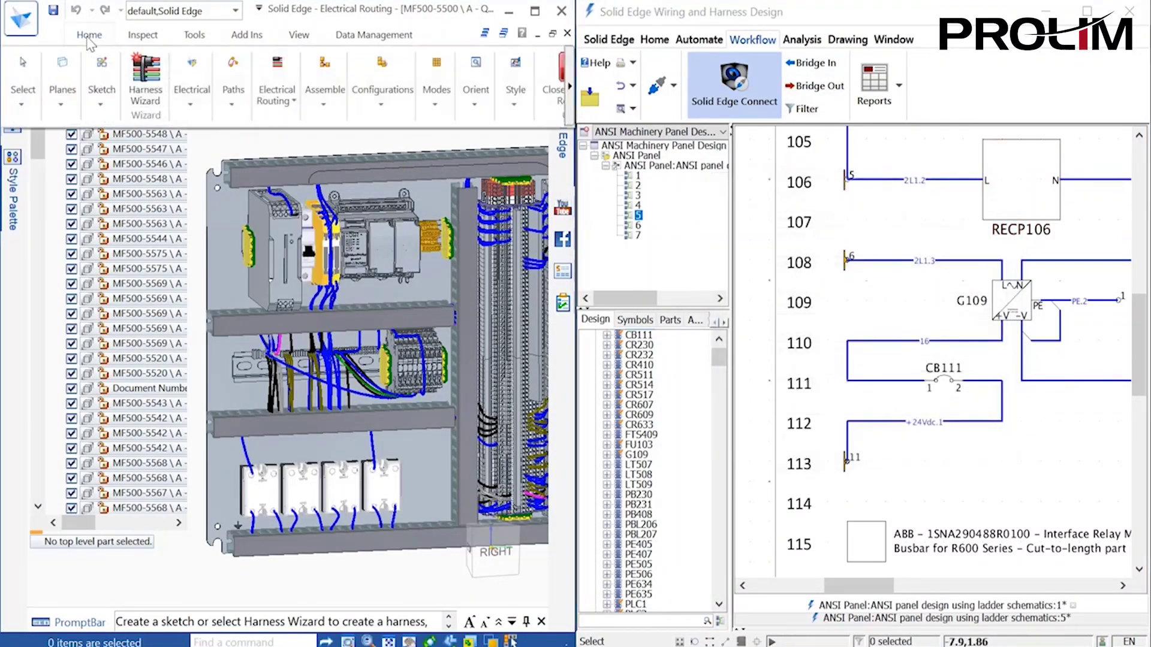
{"action": "left_click", "coordinate": [192, 90]}
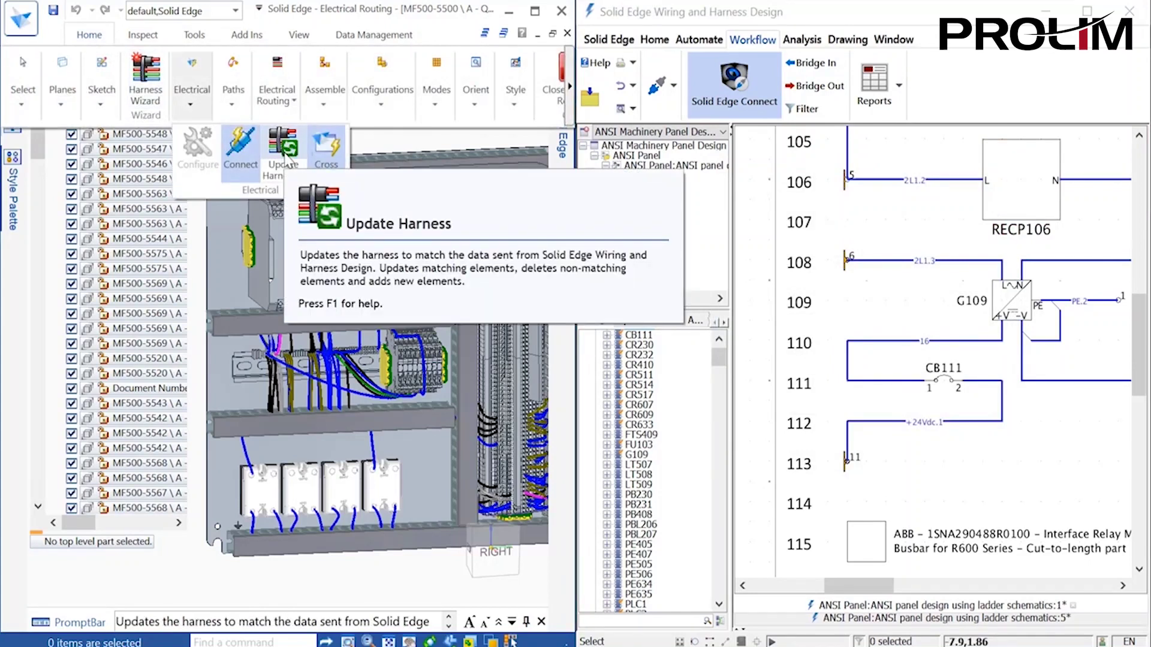
{"action": "left_click", "coordinate": [287, 158]}
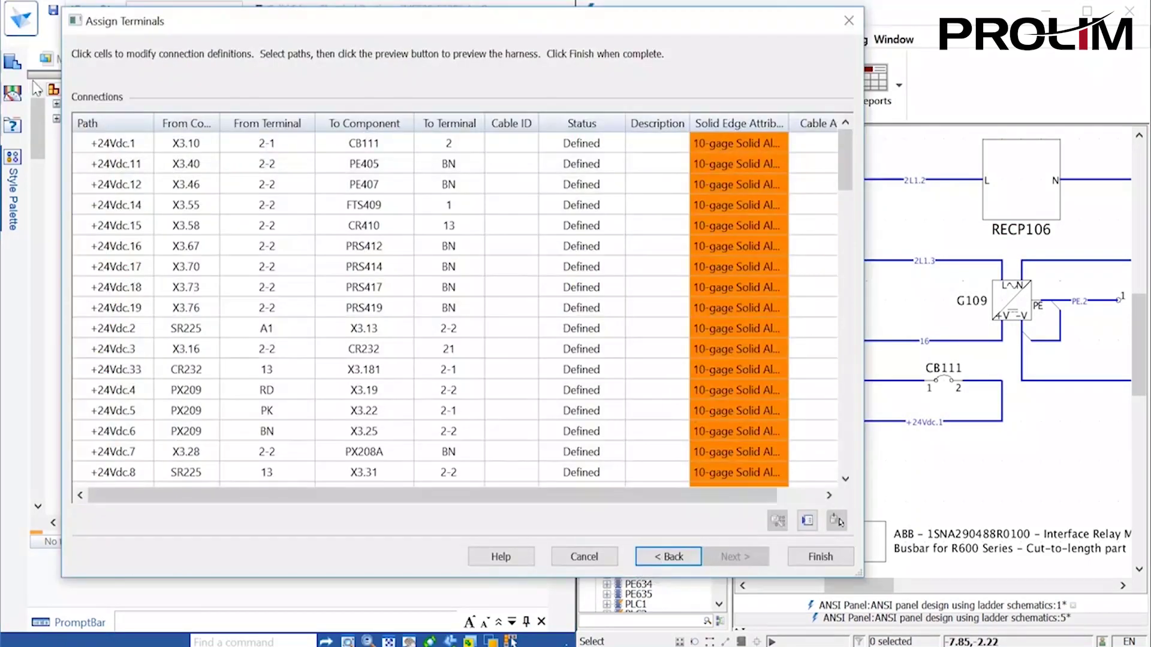
{"action": "scroll", "coordinate": [420, 192], "scroll_direction": "down", "scroll_amount": 2}
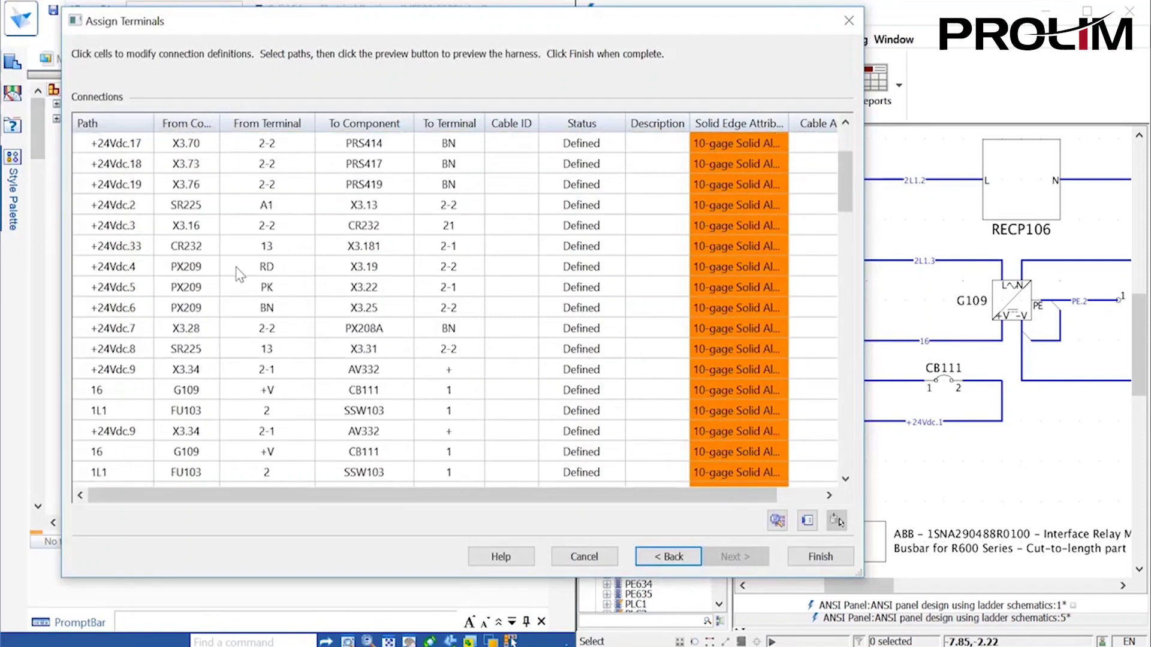
{"action": "left_click", "coordinate": [114, 396]}
{"action": "left_click", "coordinate": [816, 557]}
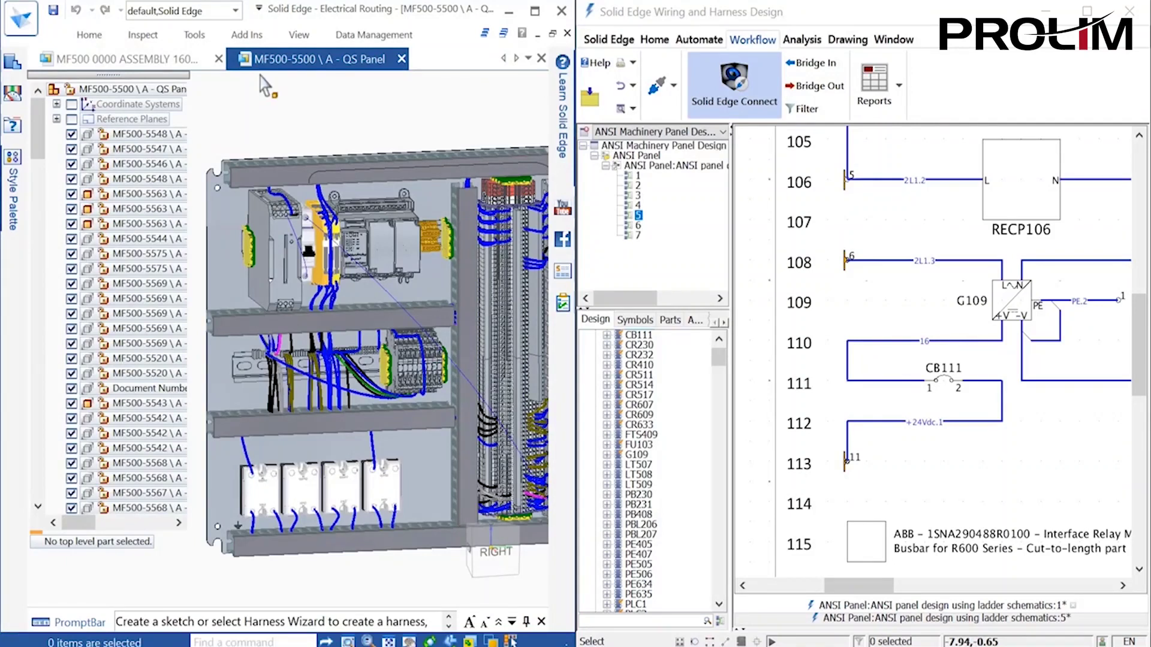
Create a bundle that routes the +24Vdc.1 wire along the existing path in the panel's upper duct, and deselect it
{"action": "left_click", "coordinate": [384, 292]}
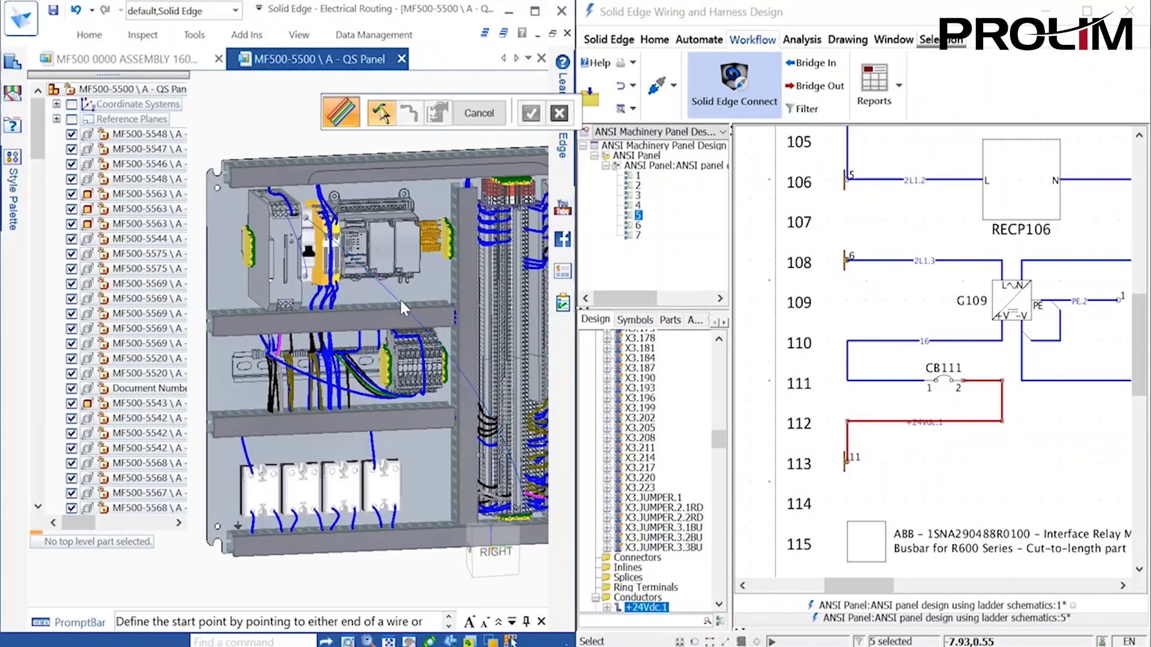
{"action": "left_click", "coordinate": [409, 113]}
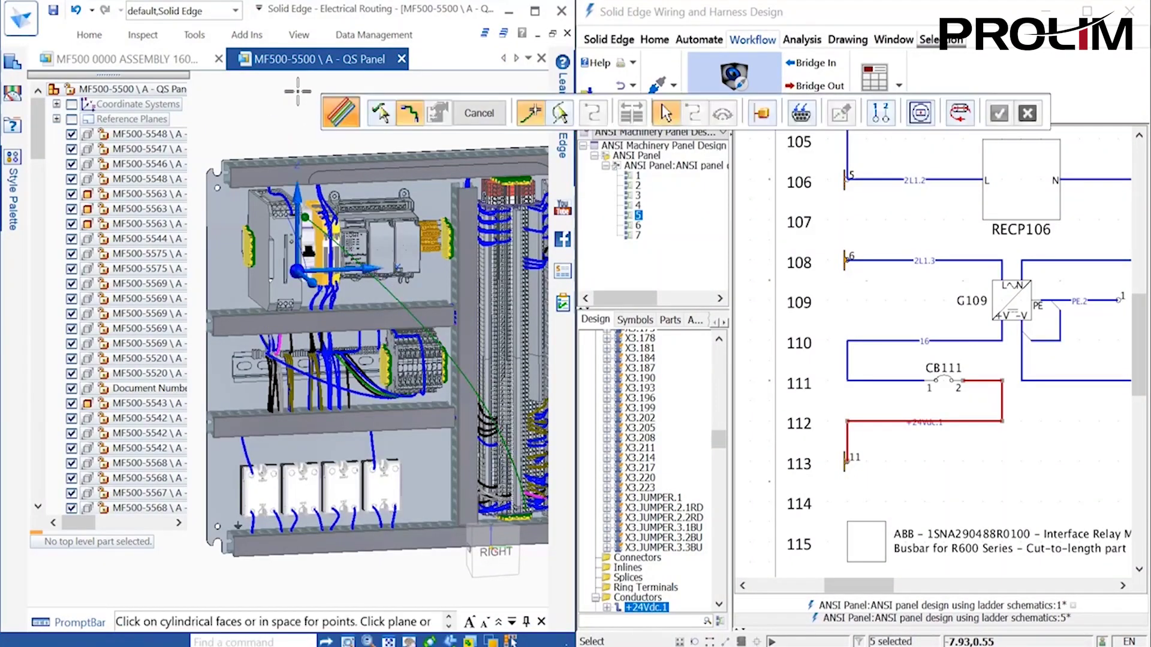
{"action": "left_click", "coordinate": [562, 114]}
{"action": "left_click", "coordinate": [340, 167]}
{"action": "right_click", "coordinate": [293, 129]}
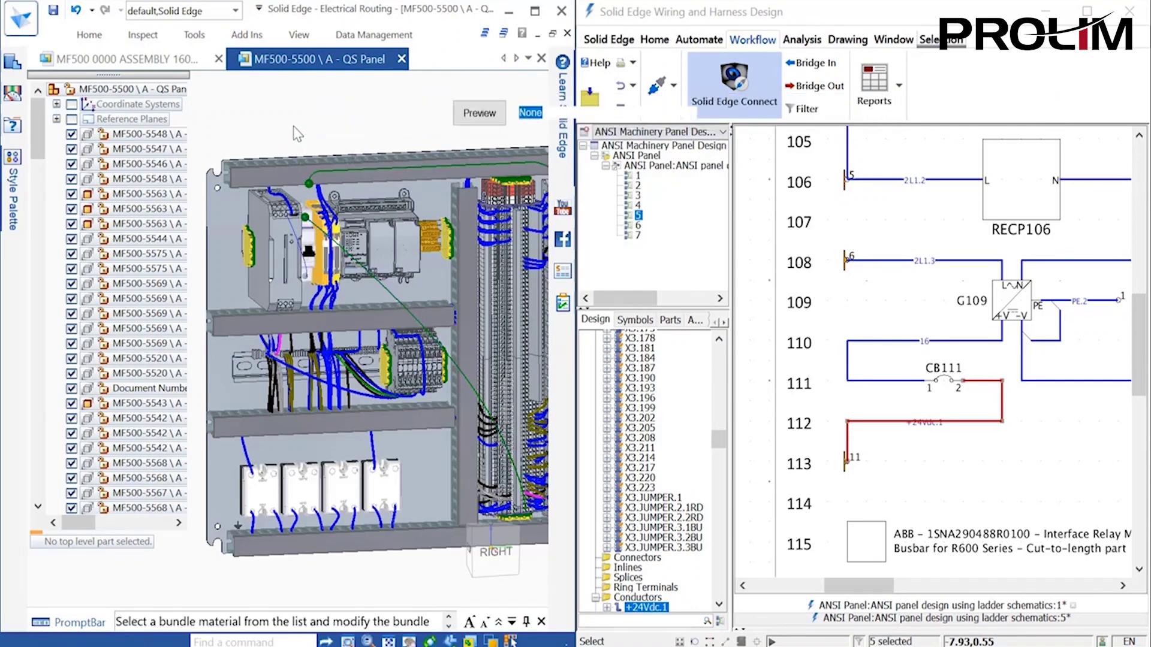
{"action": "left_click", "coordinate": [473, 117]}
{"action": "left_click", "coordinate": [480, 115]}
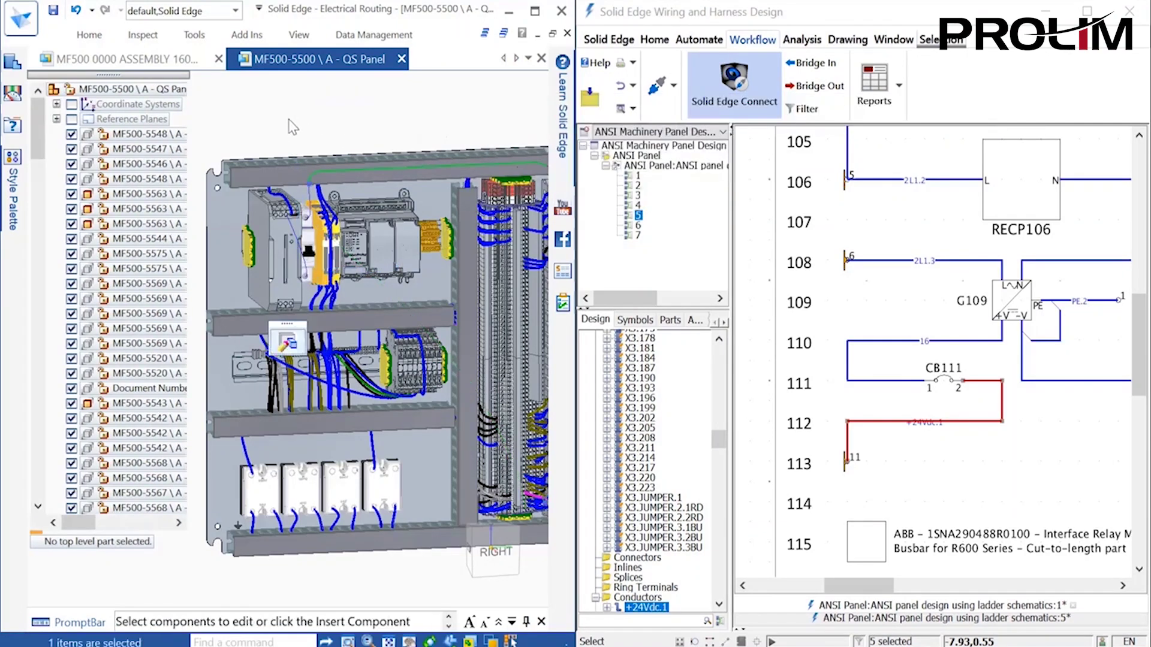
{"action": "left_click", "coordinate": [289, 120]}
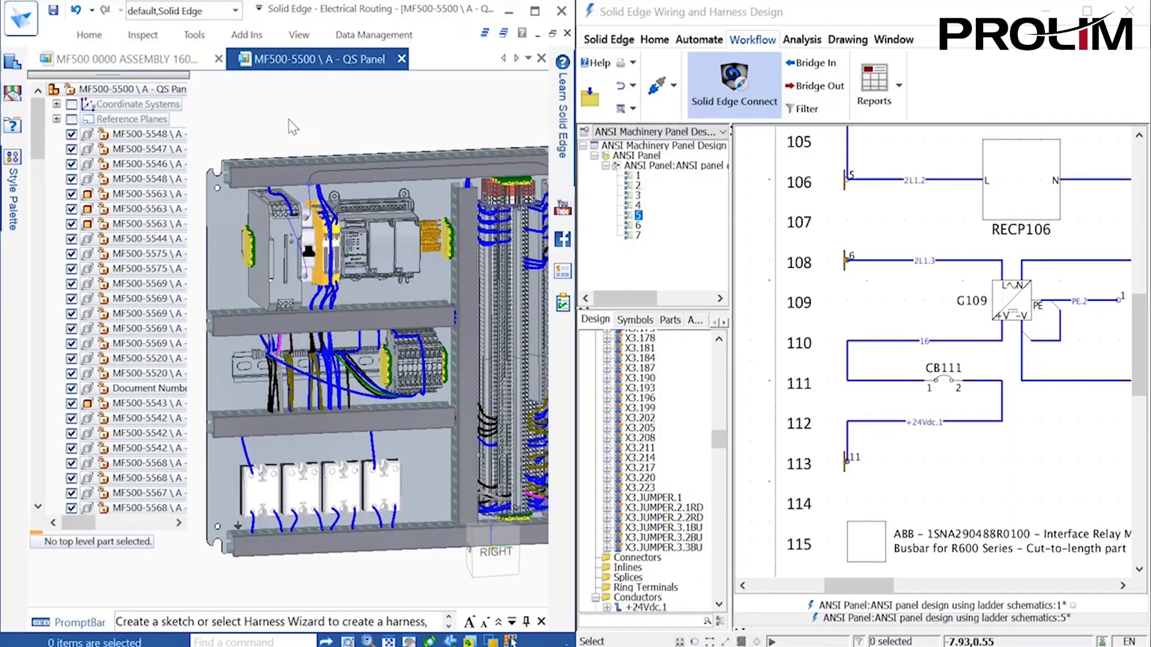
Inspect the properties of wire 16 between G109 and CB111 in the 3D panel
{"action": "right_click", "coordinate": [296, 236]}
{"action": "left_click", "coordinate": [95, 255]}
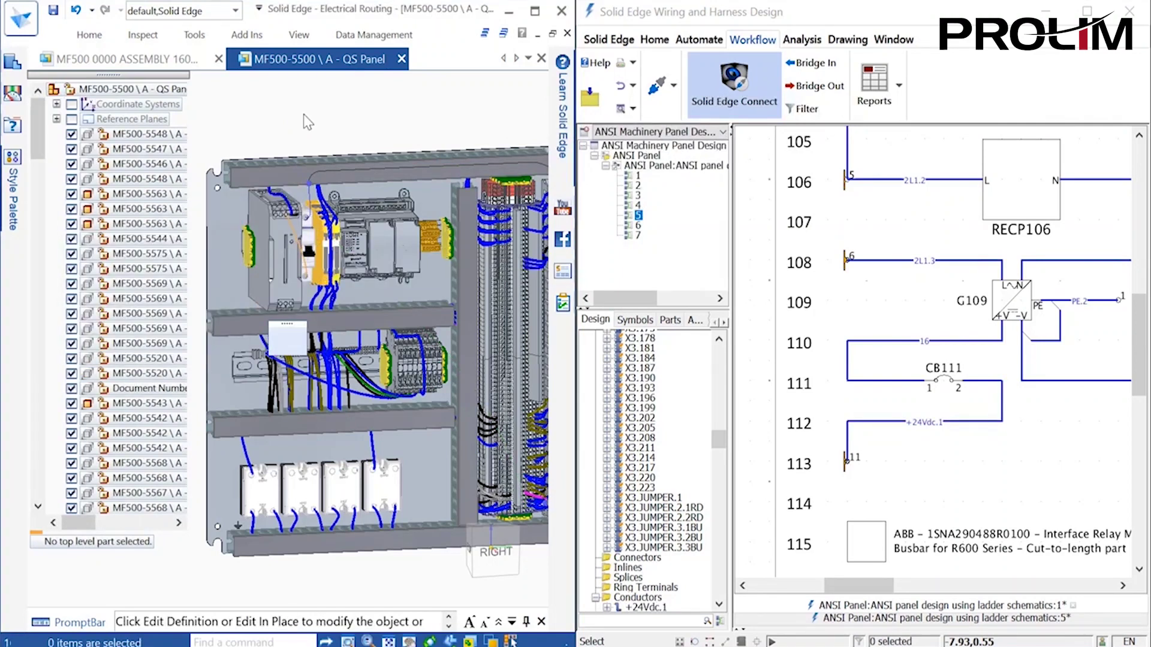
{"action": "right_click", "coordinate": [303, 119]}
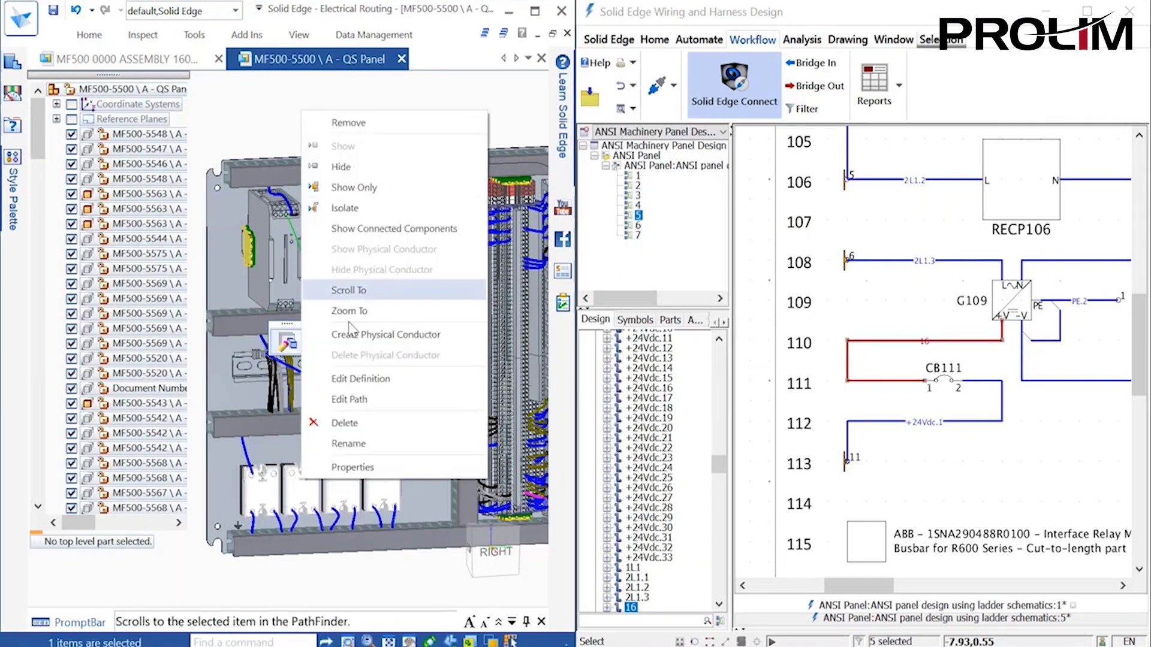
{"action": "left_click", "coordinate": [348, 474]}
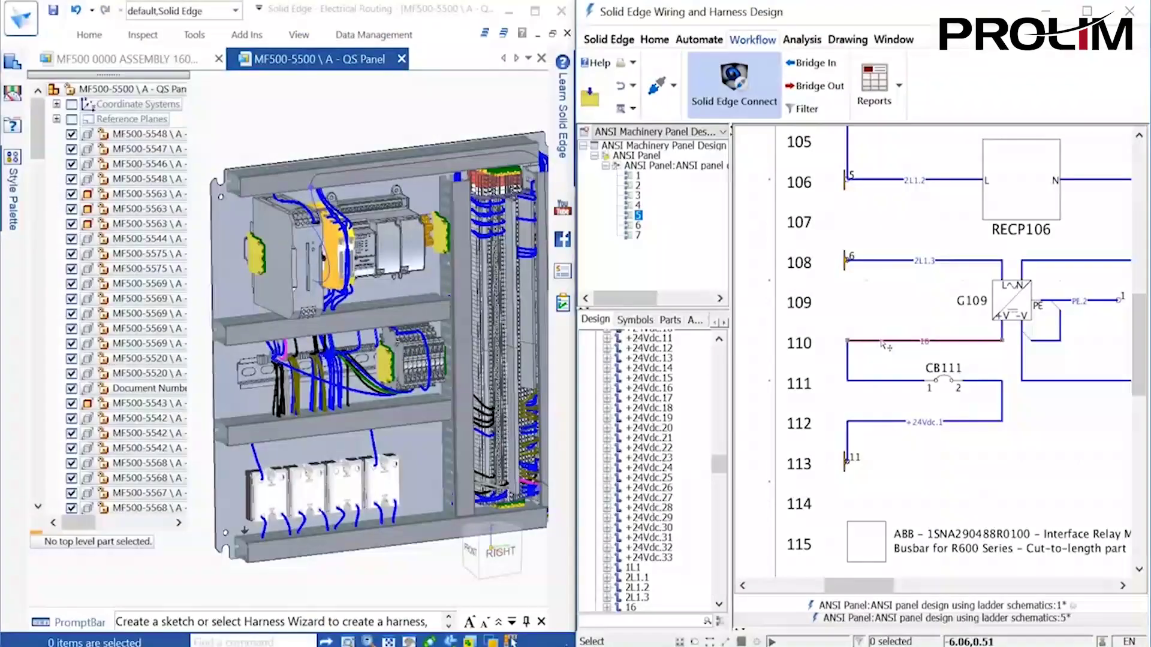
Set the color of conductor 16 in the schematic to BK
{"action": "right_click", "coordinate": [880, 274]}
{"action": "left_click", "coordinate": [943, 564]}
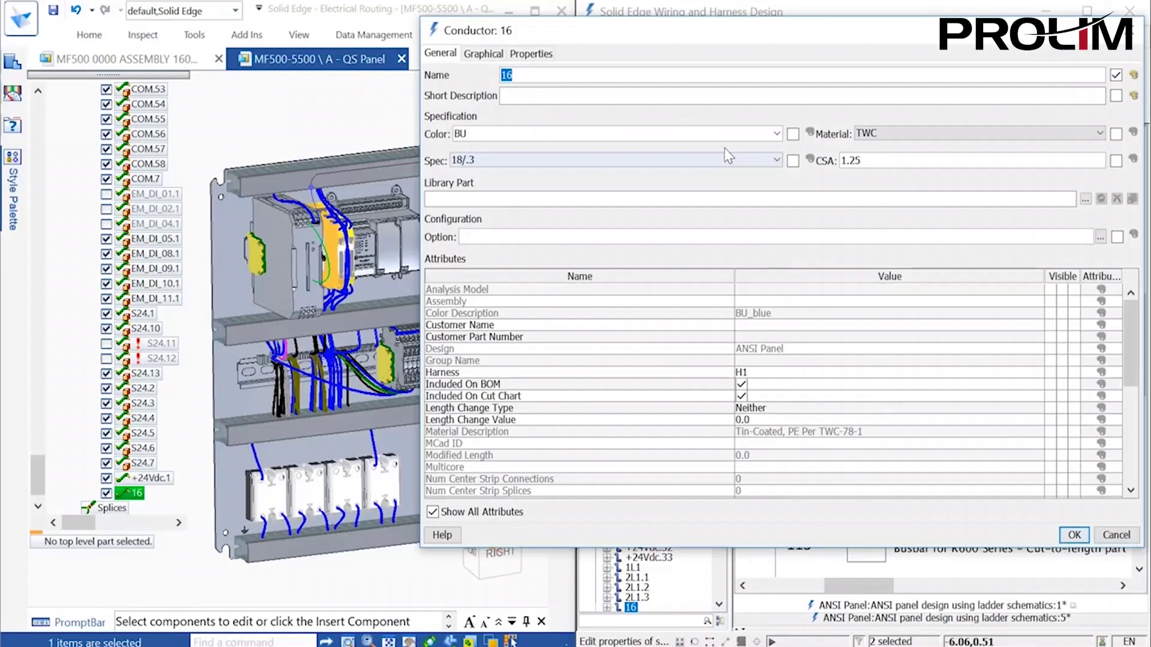
{"action": "left_click", "coordinate": [776, 133]}
{"action": "left_click", "coordinate": [485, 175]}
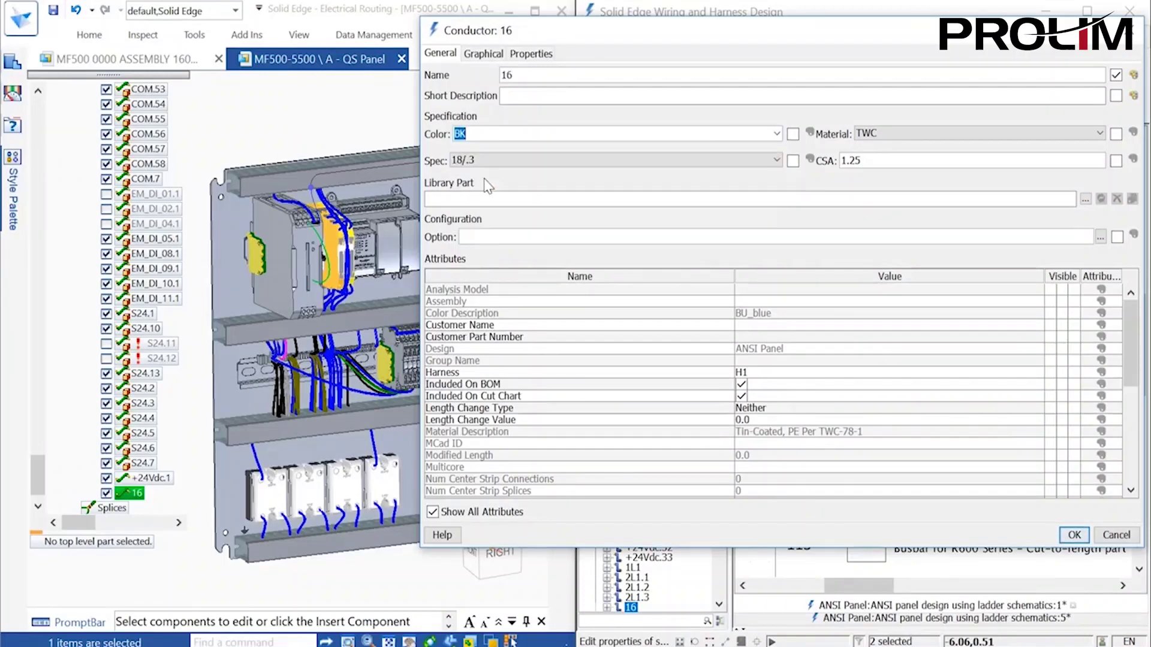
{"action": "left_click", "coordinate": [1076, 535]}
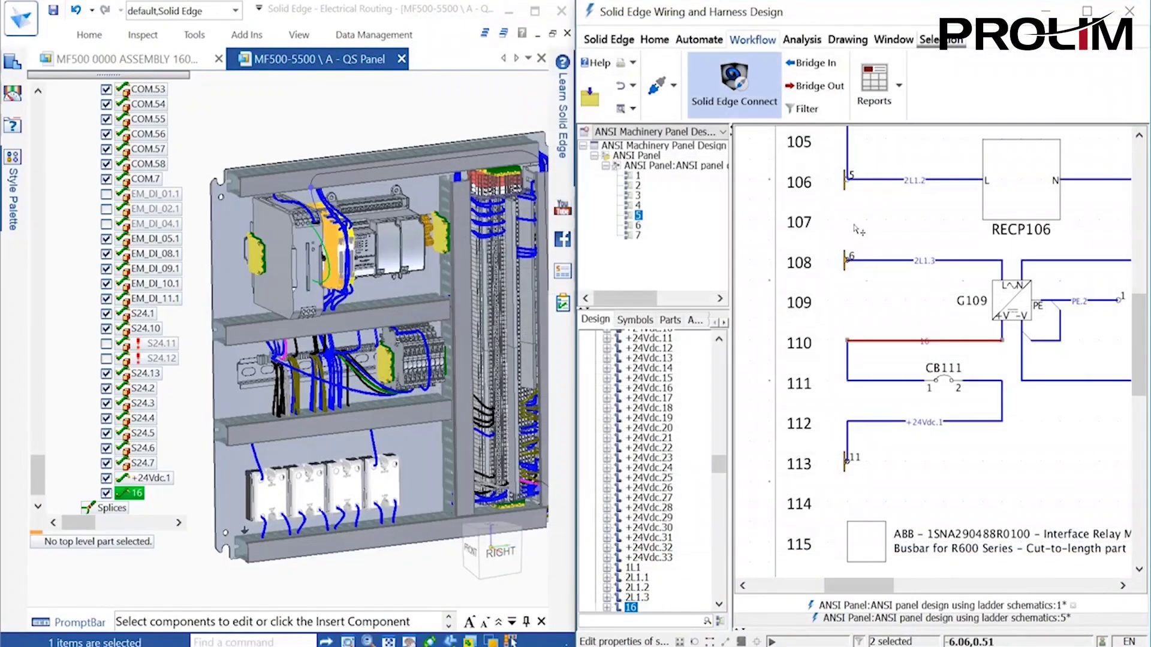
Send the schematic change to the 3D panel with Bridge Out and check wire 16's properties there
{"action": "left_click", "coordinate": [819, 89]}
{"action": "left_click", "coordinate": [1013, 173]}
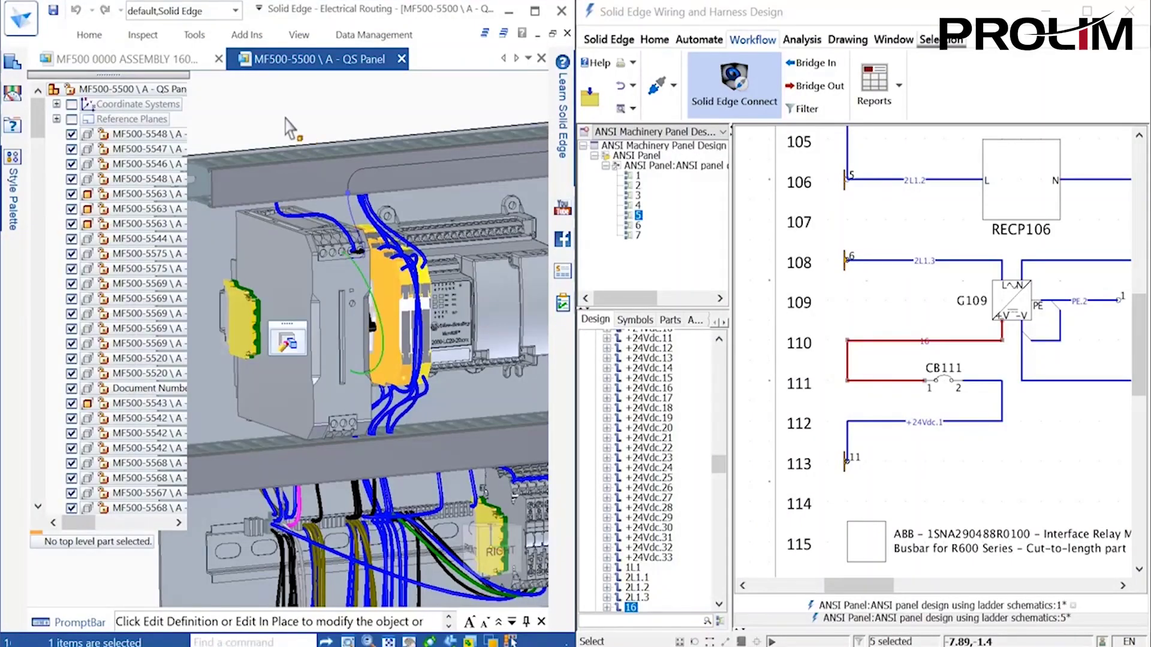
{"action": "right_click", "coordinate": [286, 116]}
{"action": "left_click", "coordinate": [333, 471]}
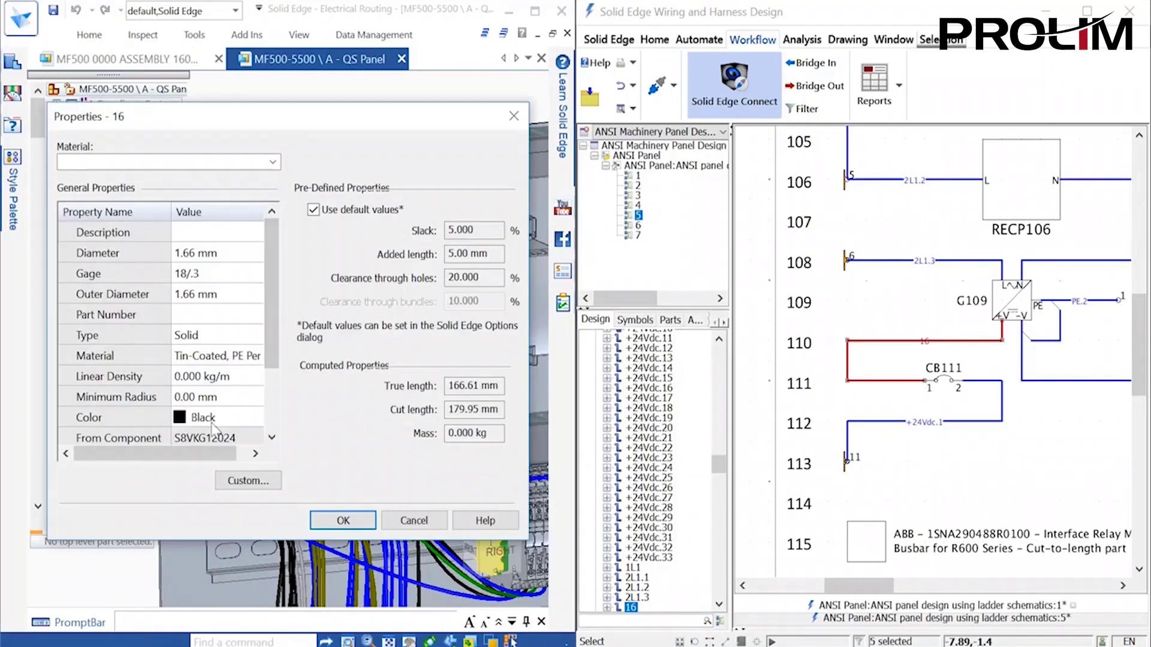
{"action": "left_click", "coordinate": [343, 520]}
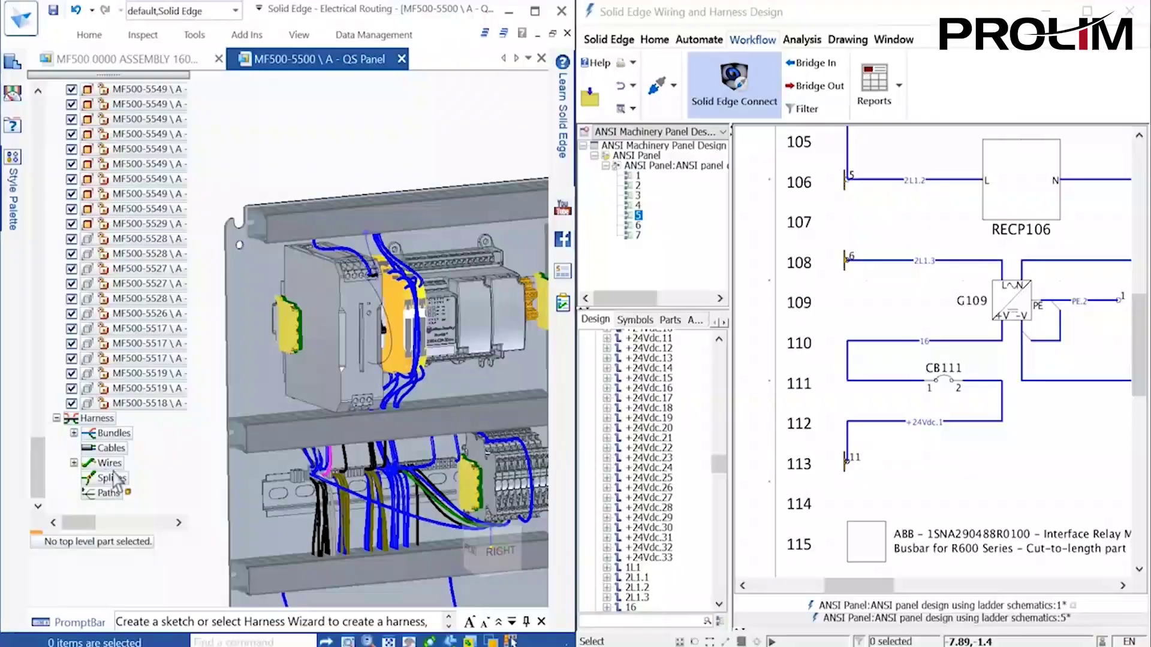
Create physical conductors for all wires in the 3D panel's harness
{"action": "left_click", "coordinate": [108, 464]}
{"action": "right_click", "coordinate": [108, 464]}
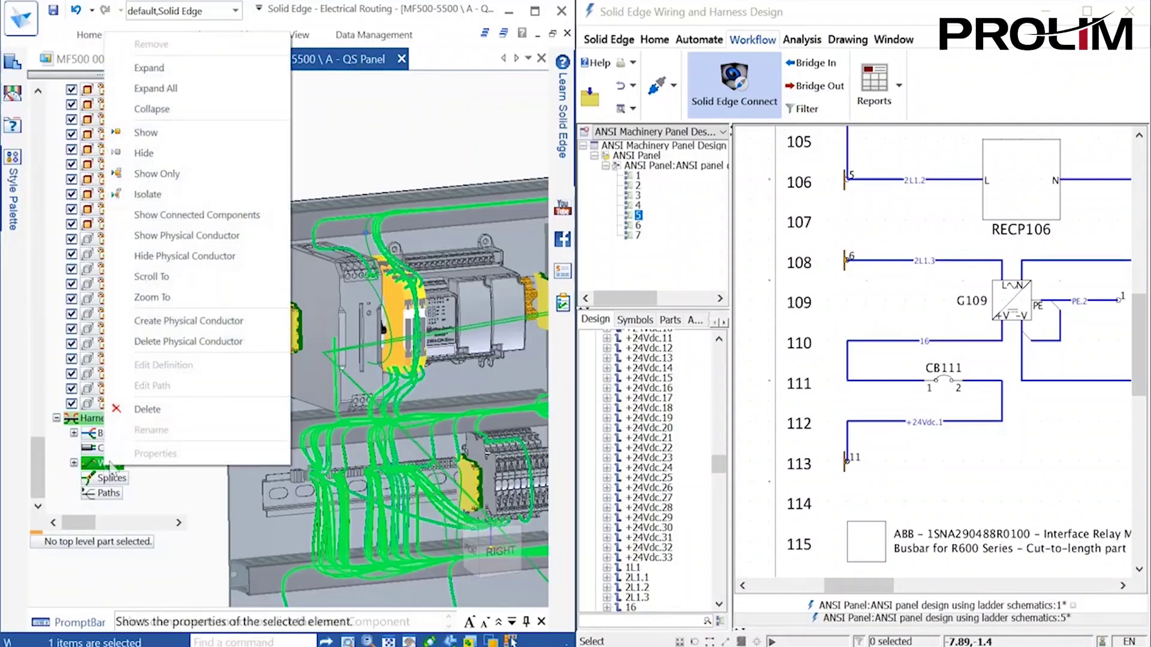
{"action": "left_click", "coordinate": [138, 318]}
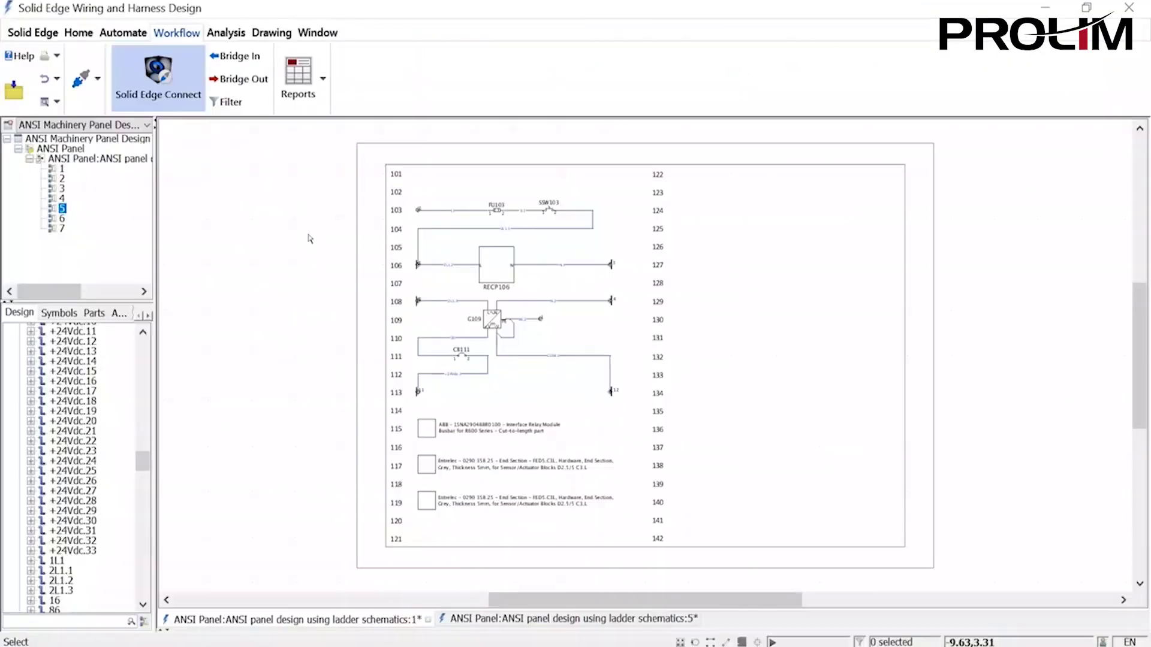
View the Design Wire List report for all harnesses of the ANSI Panel design and enlarge the report window
{"action": "left_click", "coordinate": [324, 81]}
{"action": "left_click", "coordinate": [309, 128]}
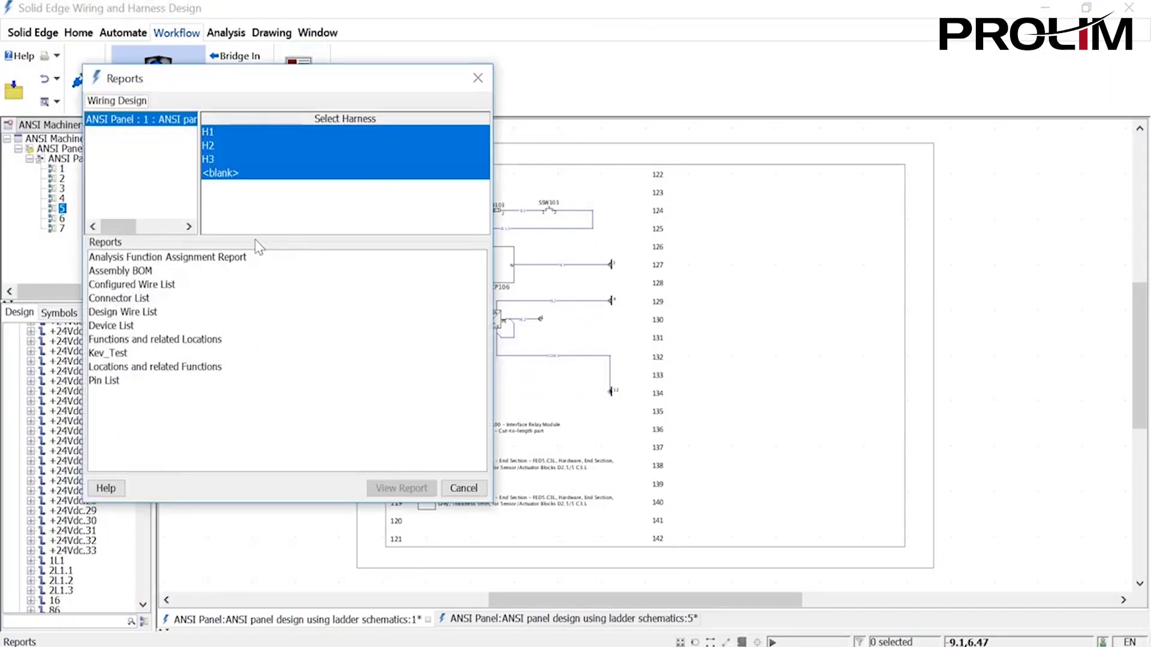
{"action": "left_click", "coordinate": [116, 314]}
{"action": "left_click", "coordinate": [389, 489]}
{"action": "left_click_drag", "start_coordinate": [401, 57], "coordinate": [372, 42]}
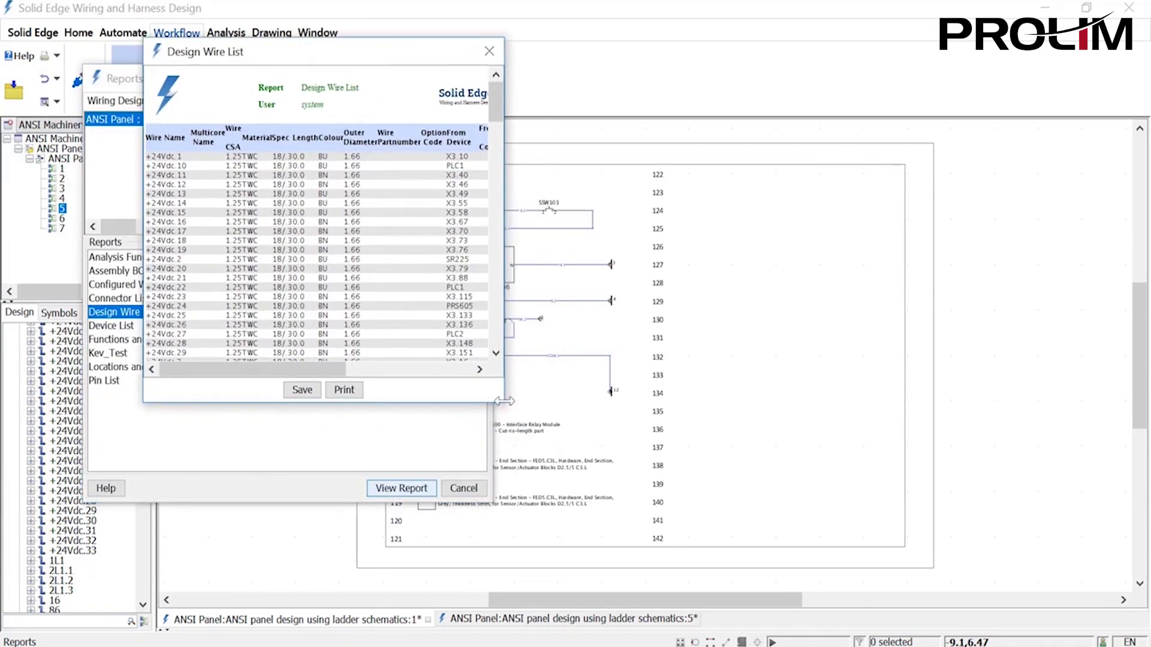
{"action": "left_click_drag", "start_coordinate": [501, 403], "coordinate": [1011, 578]}
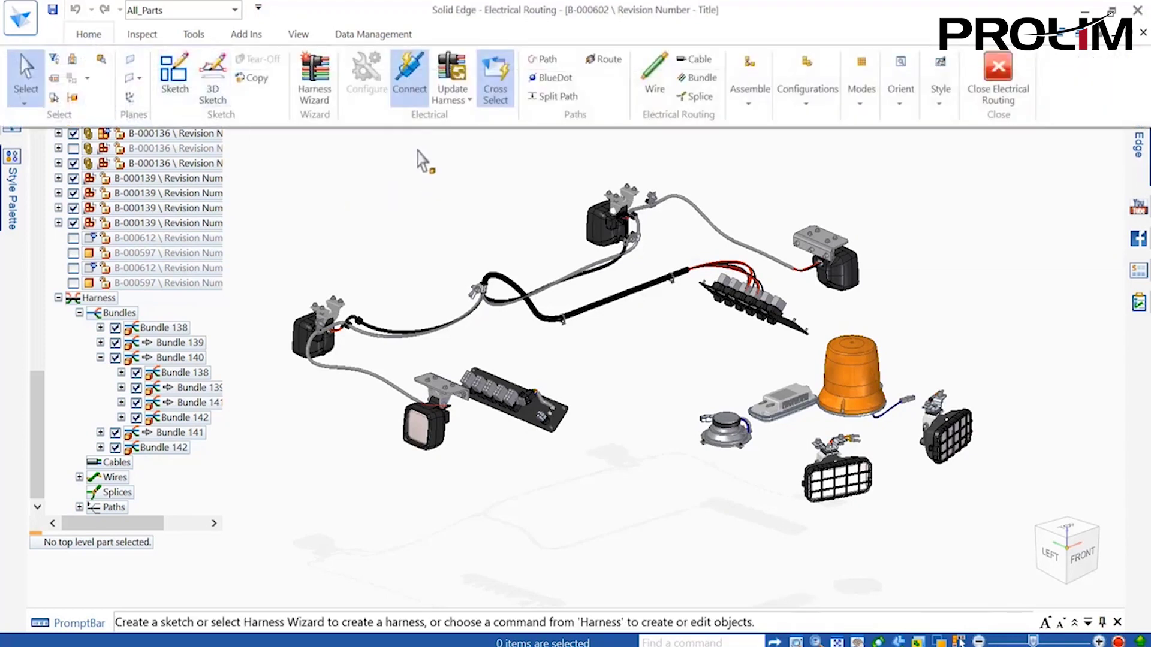
Connect the B-000602 lights assembly to the Light Harness design and set up a Bridge In with 2D Flattening
{"action": "left_click", "coordinate": [410, 96]}
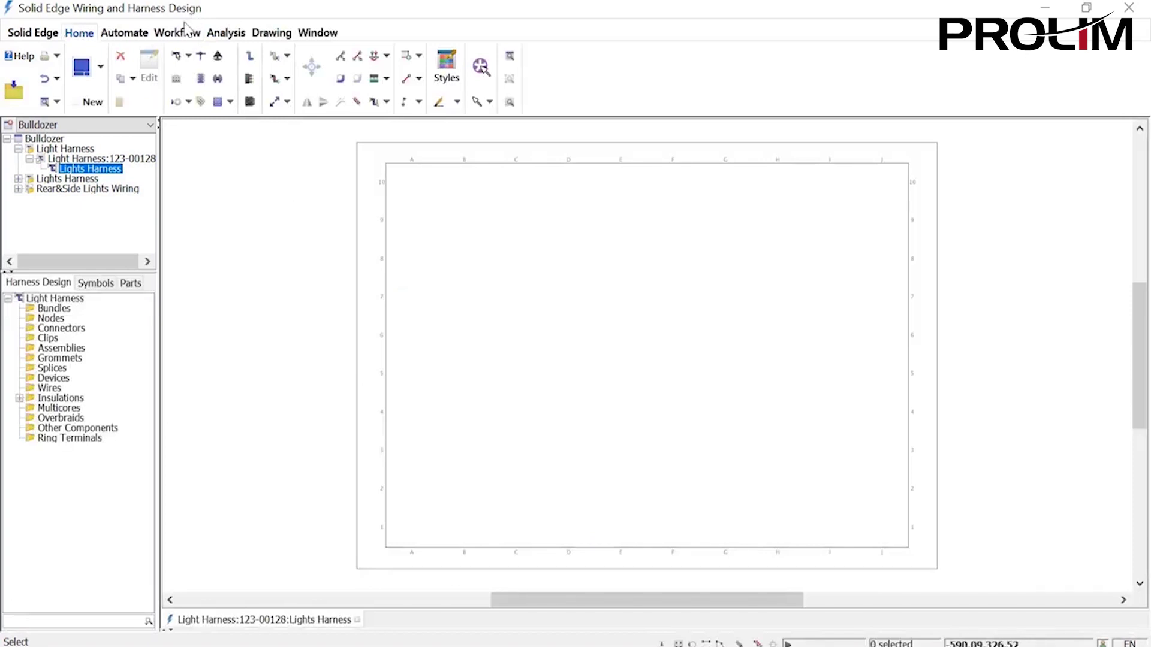
{"action": "left_click", "coordinate": [185, 27]}
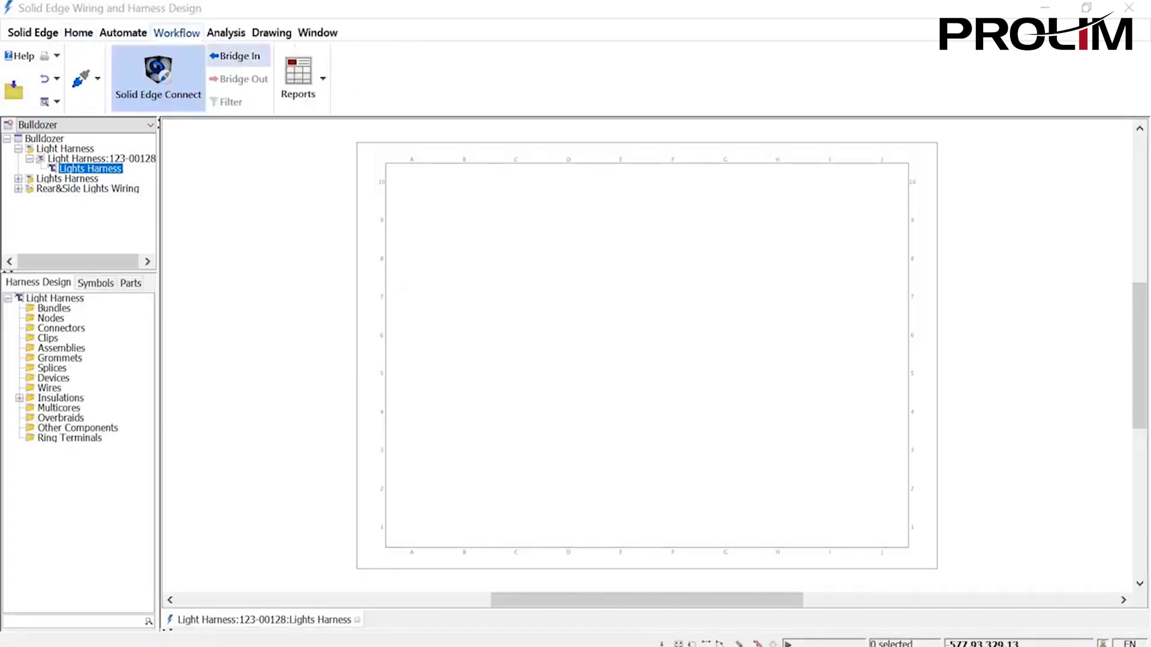
{"action": "left_click", "coordinate": [235, 56]}
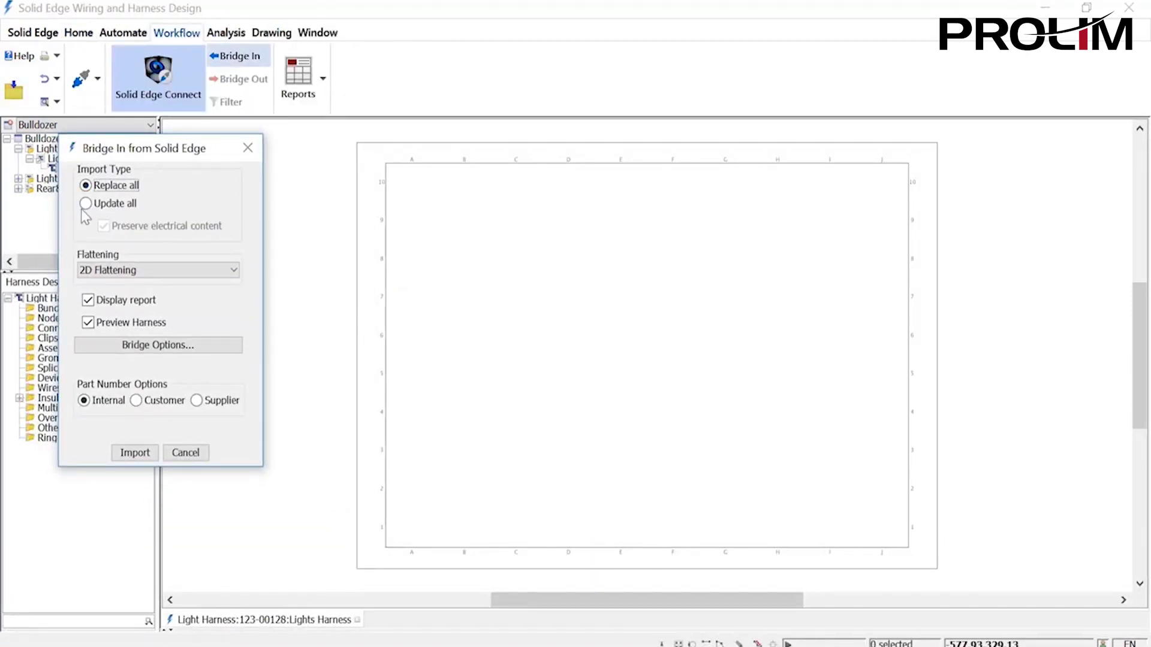
{"action": "left_click", "coordinate": [156, 270]}
{"action": "left_click", "coordinate": [120, 286]}
Enable Electrical Id as an Autolink criterion, review the Change Policy options, and import the harness
{"action": "left_click", "coordinate": [160, 347]}
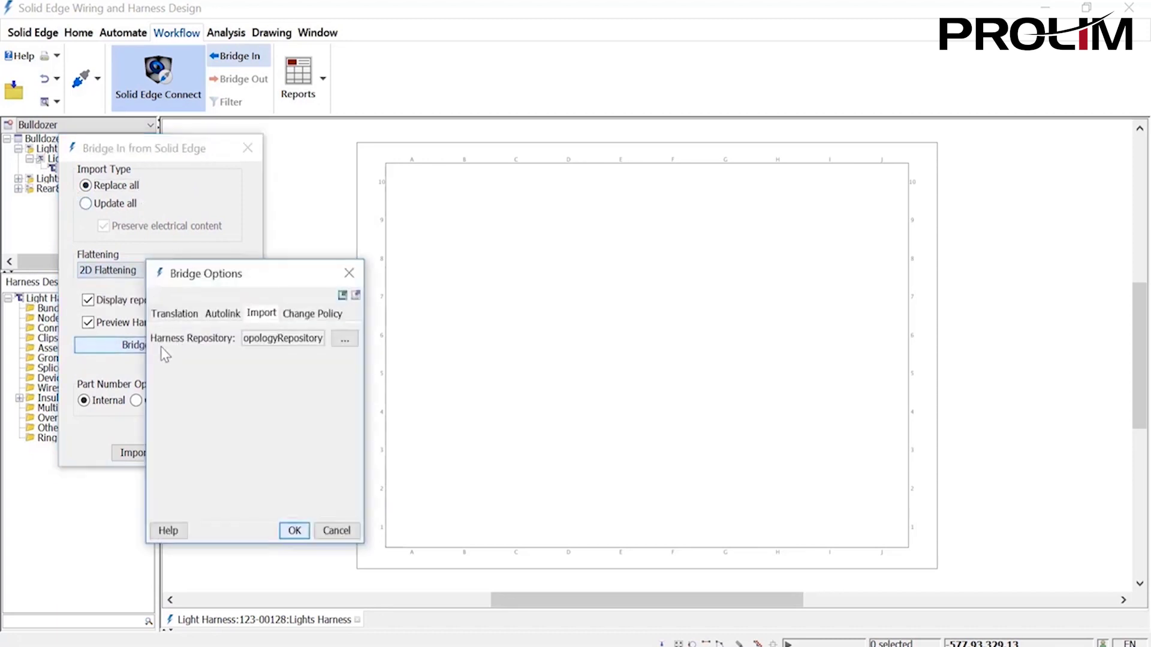
{"action": "left_click", "coordinate": [226, 314]}
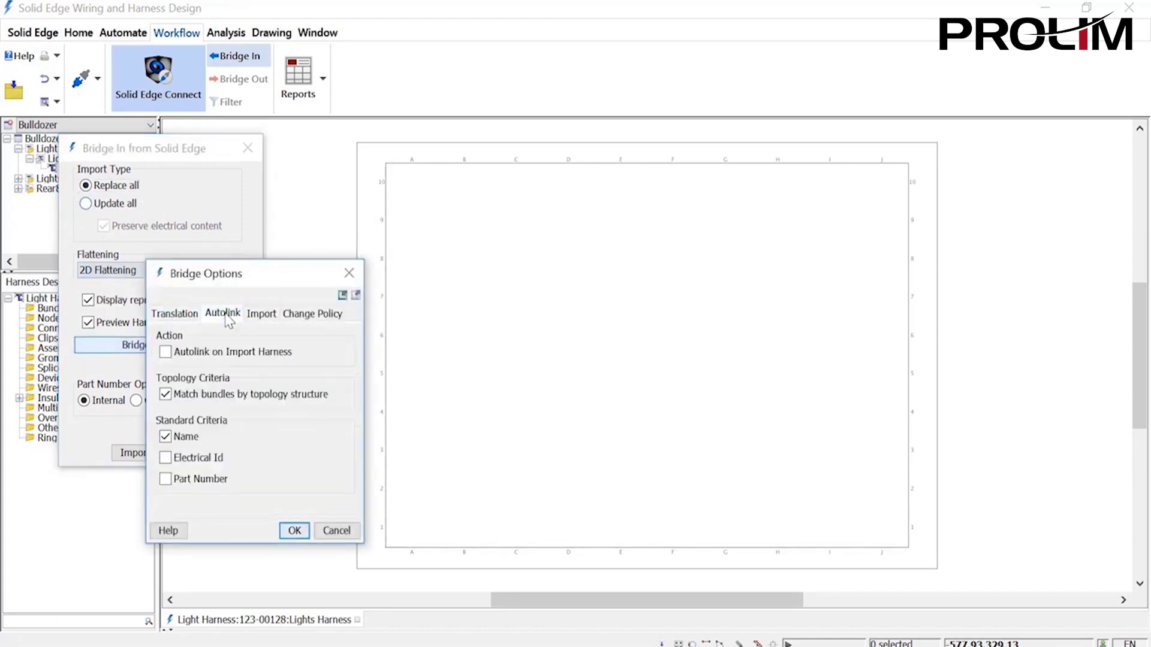
{"action": "left_click", "coordinate": [166, 458]}
{"action": "left_click", "coordinate": [306, 314]}
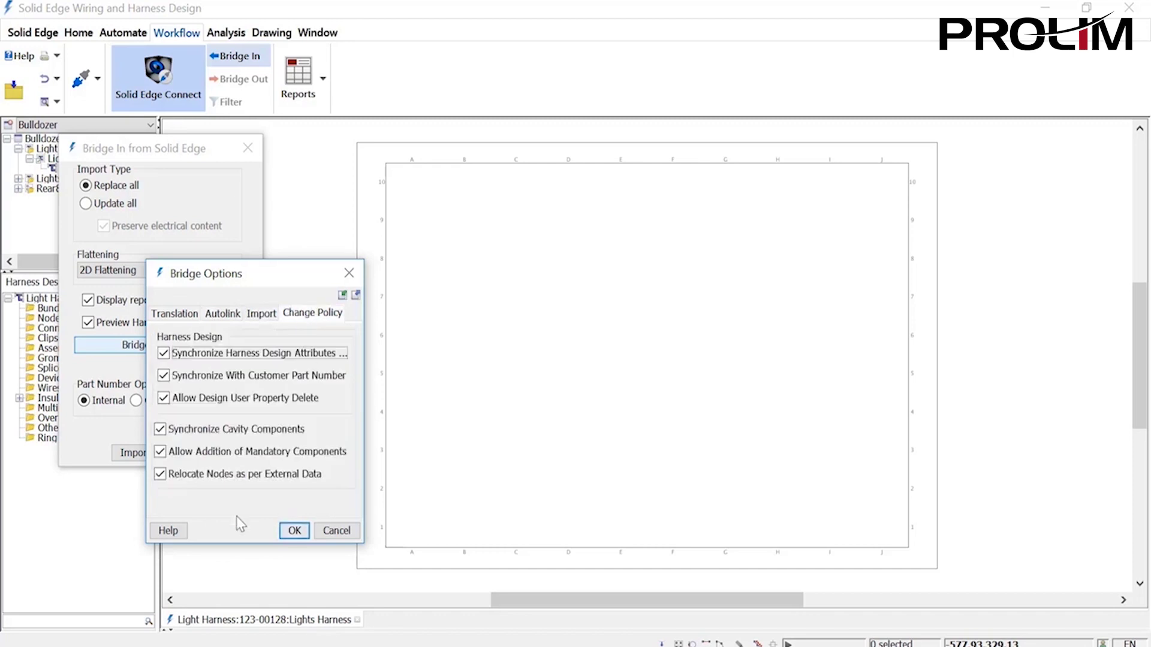
{"action": "left_click", "coordinate": [295, 530]}
{"action": "left_click", "coordinate": [135, 453]}
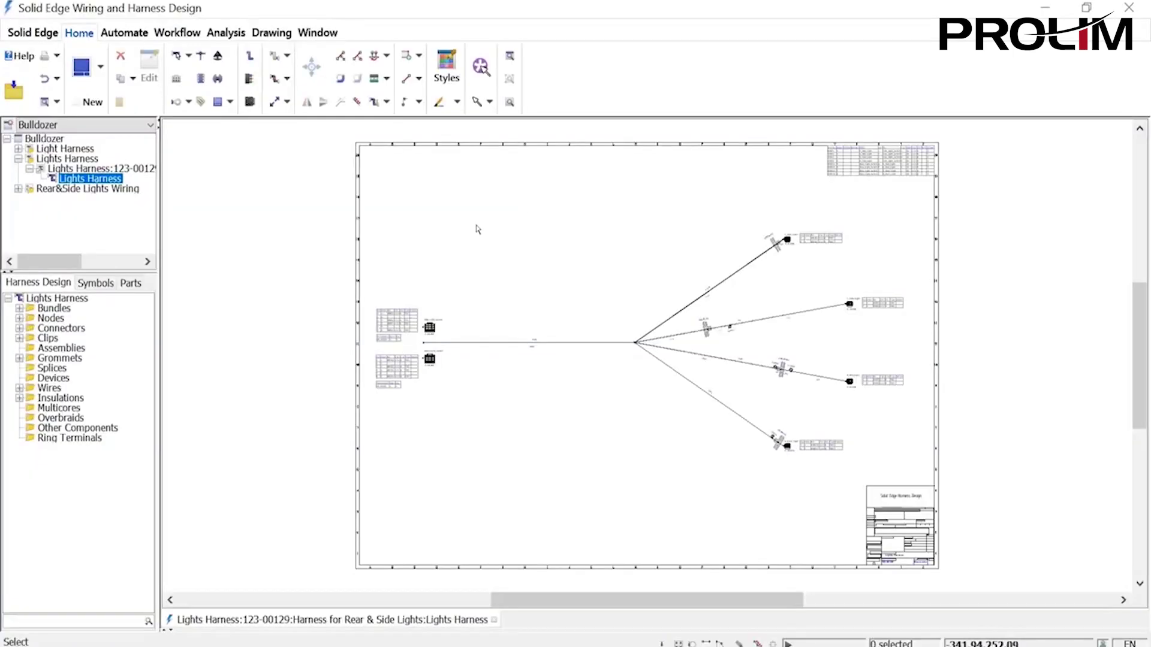
Examine the Lights Harness drawing from the switch connectors and their wire tables along the bundles to the grommets and clips
{"action": "mouse_move", "coordinate": [421, 232]}
{"action": "right_mouse_down"}
{"action": "mouse_move", "coordinate": [622, 351]}
{"action": "mouse_move", "coordinate": [756, 406]}
{"action": "right_mouse_up"}
{"action": "left_click_drag", "start_coordinate": [508, 605], "coordinate": [396, 604]}
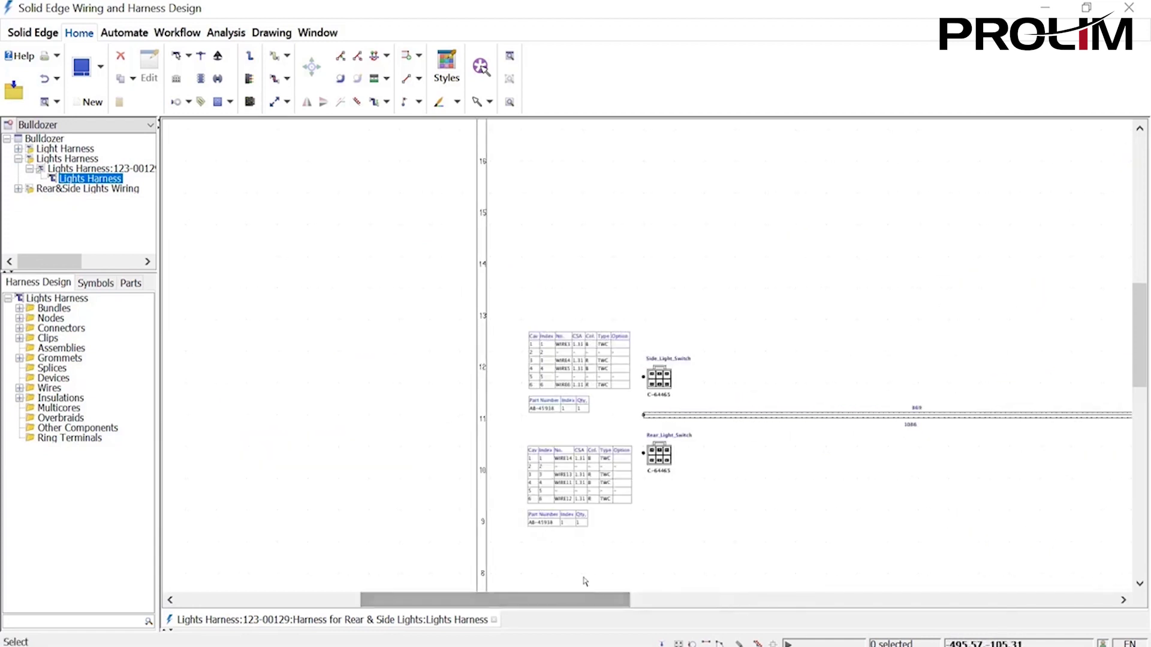
{"action": "scroll", "coordinate": [627, 547], "scroll_direction": "up", "scroll_amount": 3}
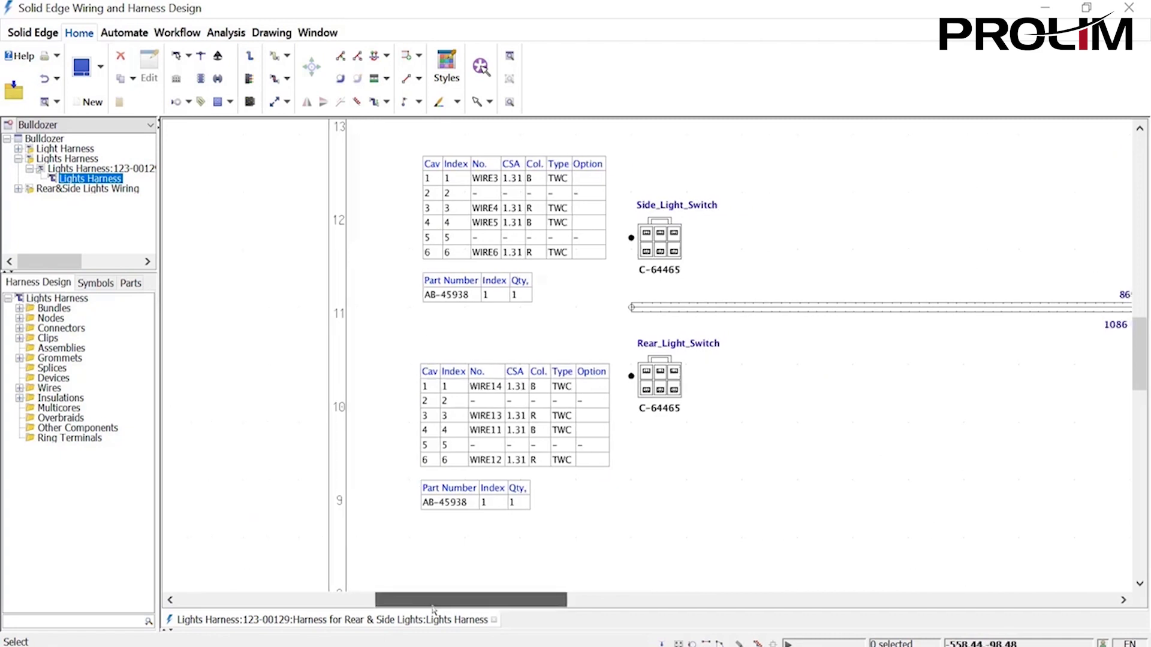
{"action": "left_click_drag", "start_coordinate": [416, 600], "coordinate": [699, 609]}
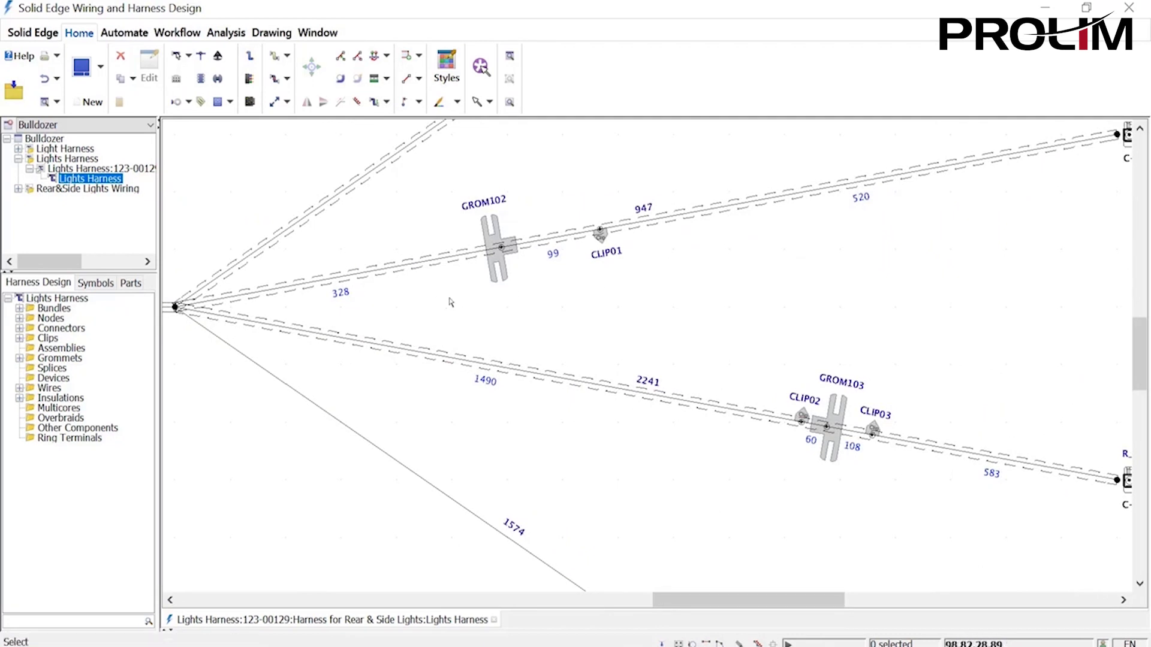
Add a Spiral Tape insulation layer named T5 to the bundle leading to the R_Rear_Light connector
{"action": "scroll", "coordinate": [470, 349], "scroll_direction": "down", "scroll_amount": 3}
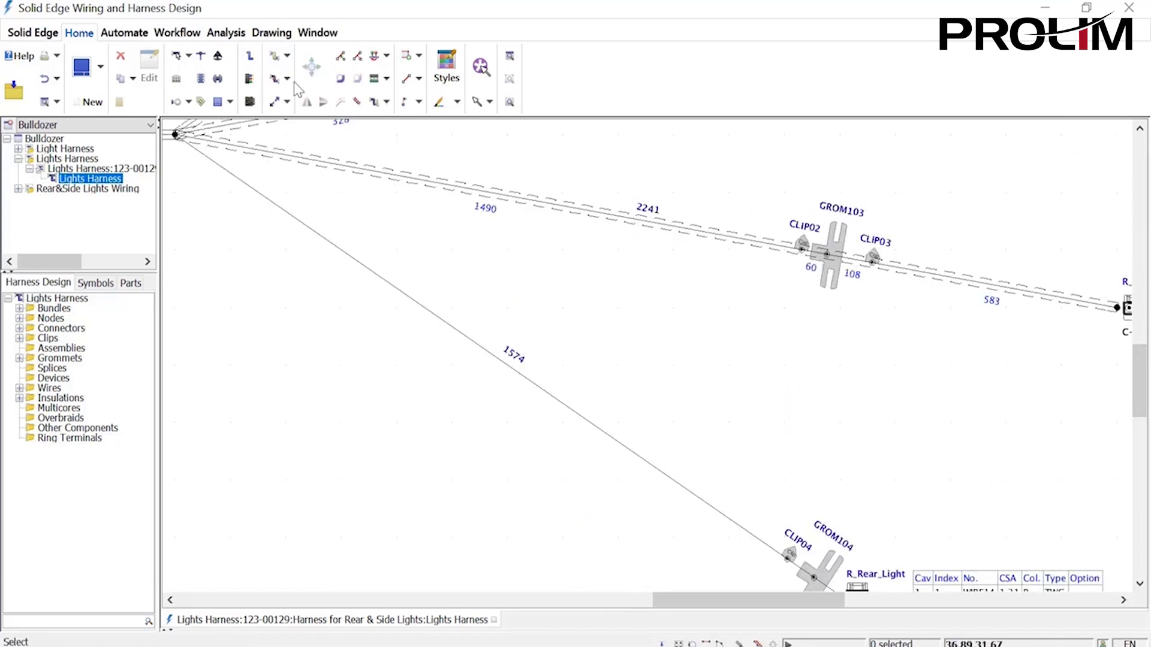
{"action": "left_click", "coordinate": [520, 374]}
{"action": "left_click", "coordinate": [520, 376]}
{"action": "left_click", "coordinate": [544, 381]}
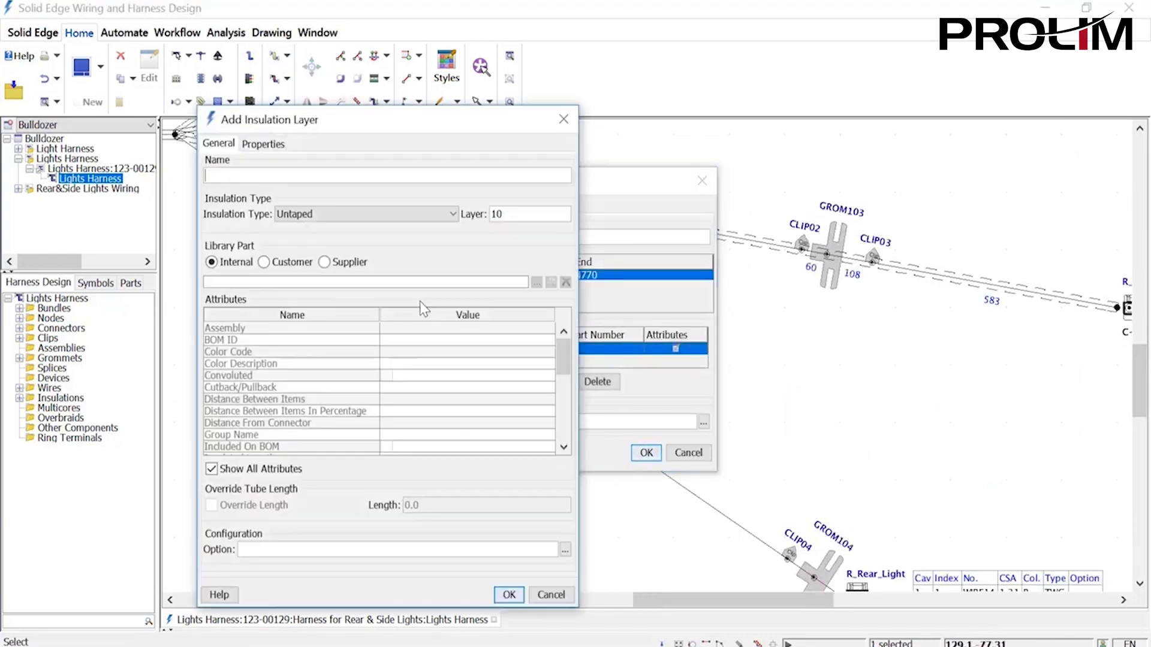
{"action": "type", "text": "T5"}
{"action": "left_click", "coordinate": [353, 214]}
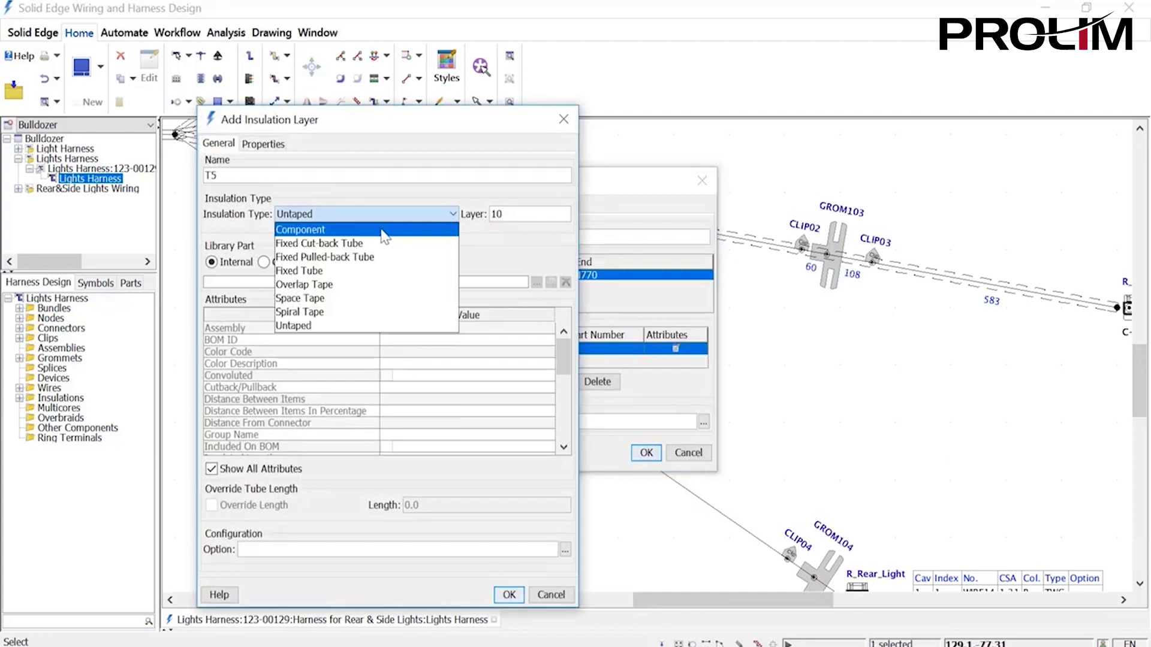
{"action": "left_click", "coordinate": [305, 312]}
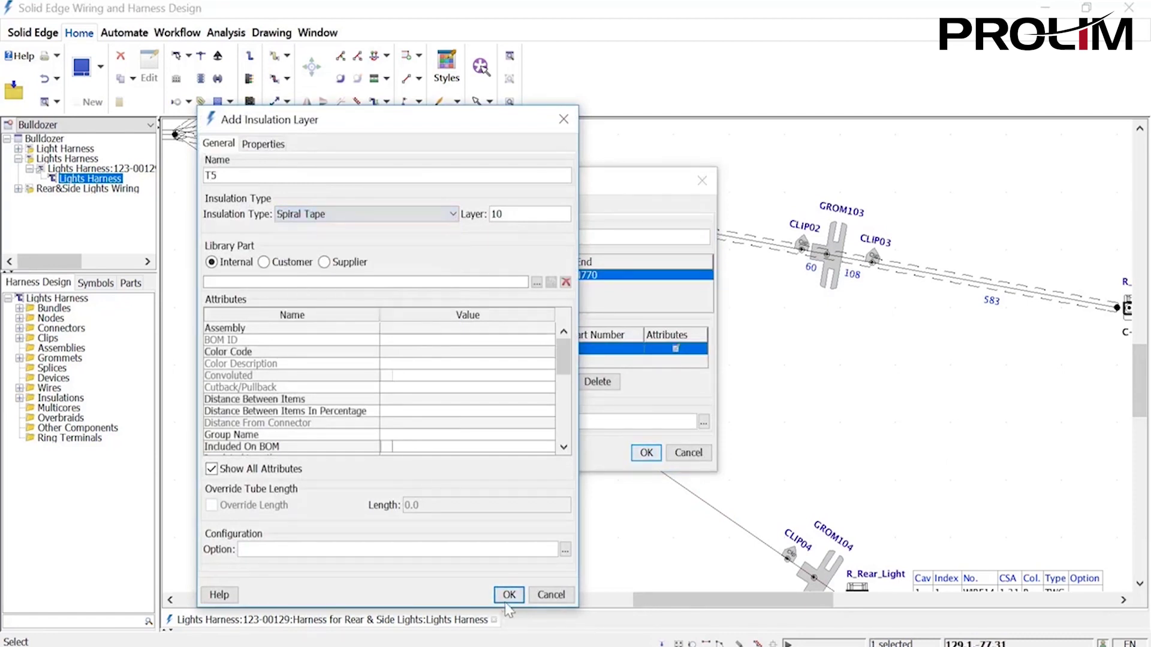
{"action": "left_click", "coordinate": [508, 594]}
{"action": "left_click", "coordinate": [645, 453]}
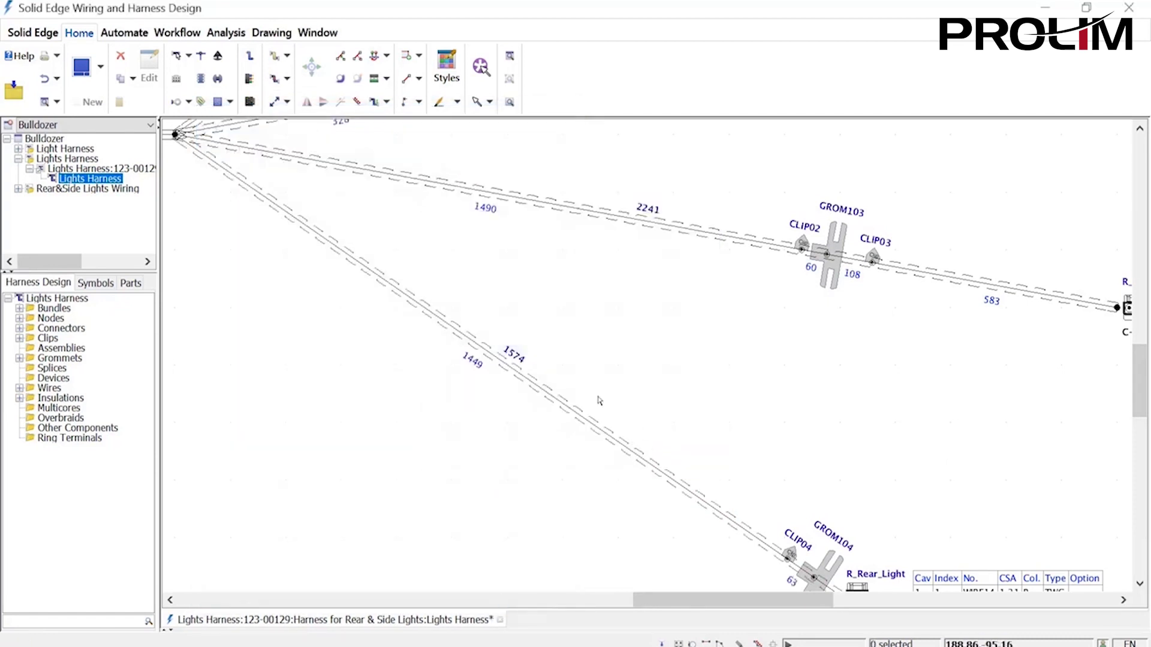
Examine the R_Rear_Light end of the taped bundle, the drawing's wire table, and the complete harness layout
{"action": "left_click_drag", "start_coordinate": [1137, 380], "coordinate": [1138, 416]}
{"action": "key", "text": "f"}
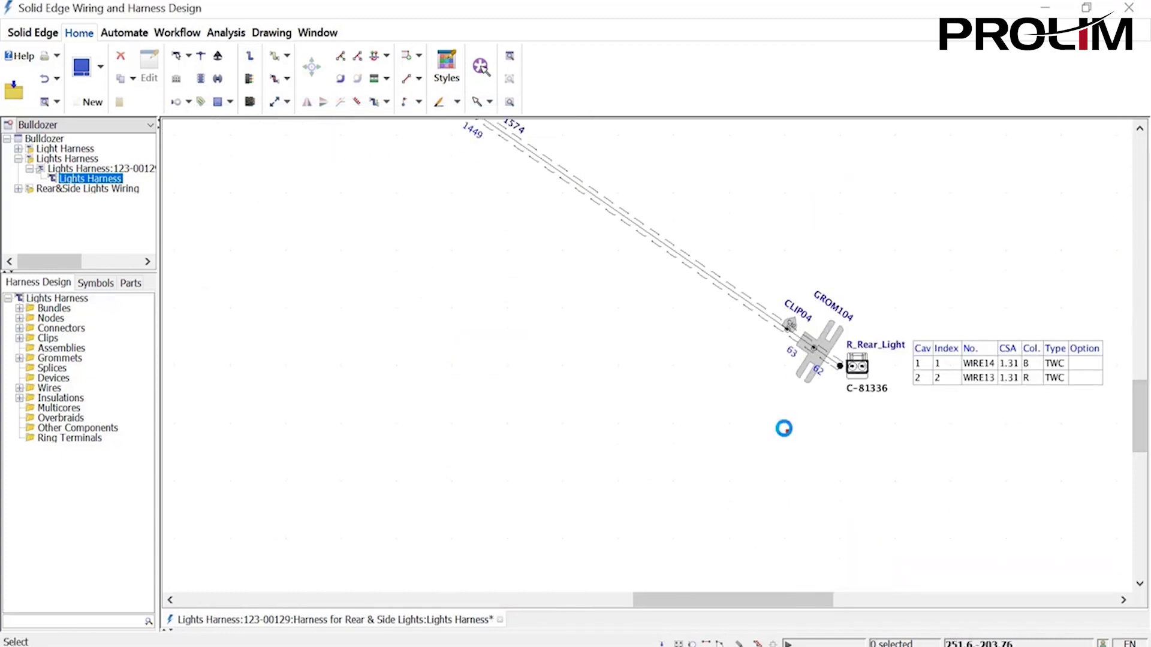
{"action": "right_click_drag", "start_coordinate": [802, 132], "coordinate": [879, 190]}
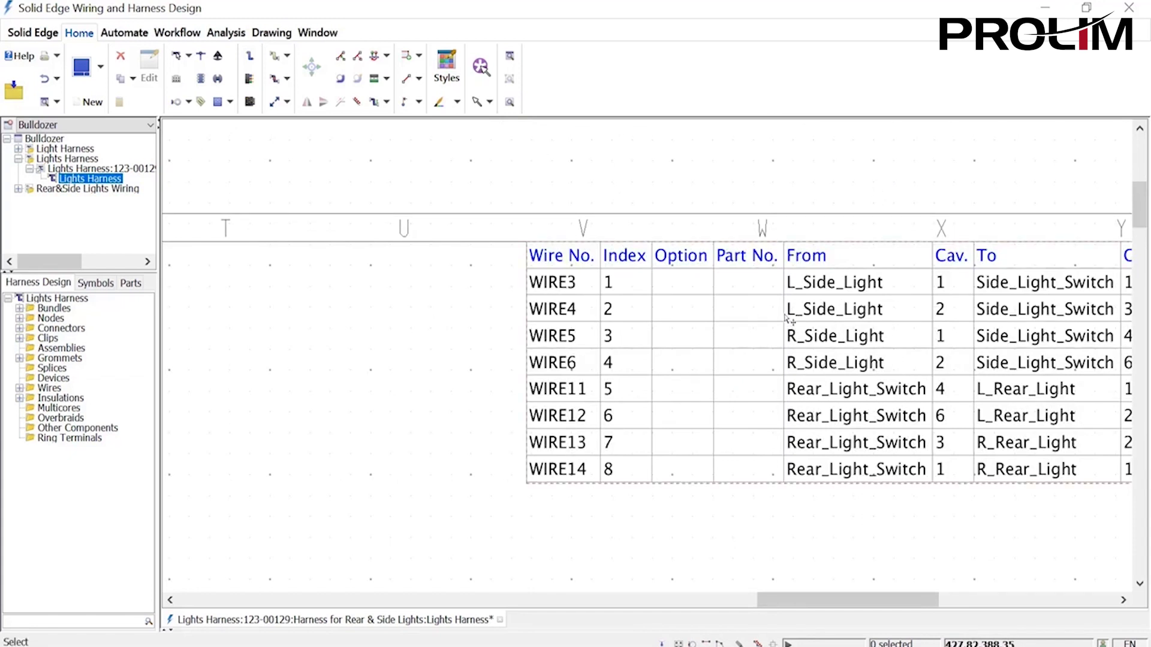
{"action": "right_click_drag", "start_coordinate": [464, 340], "coordinate": [406, 297]}
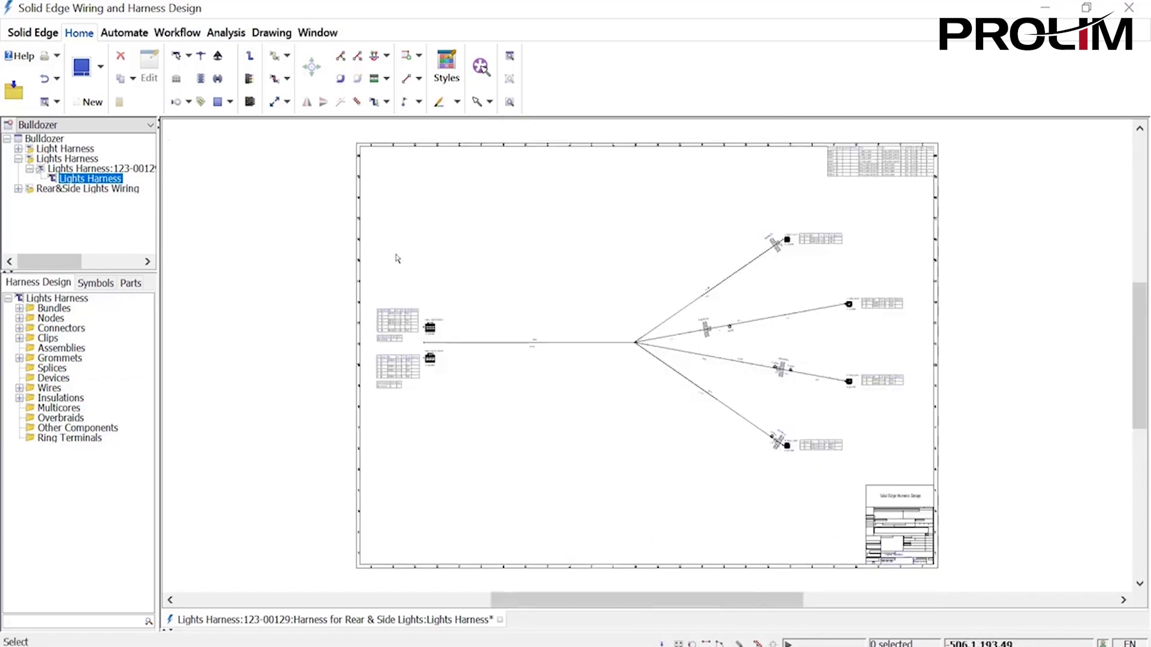
{"action": "left_click_drag", "start_coordinate": [393, 229], "coordinate": [898, 459]}
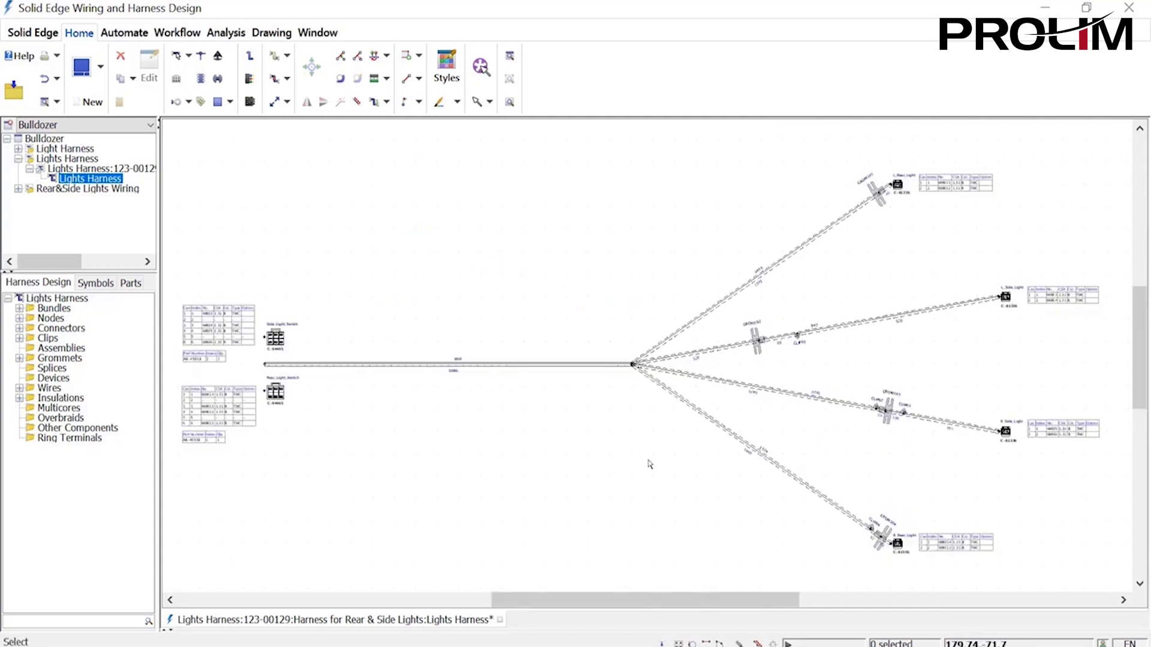